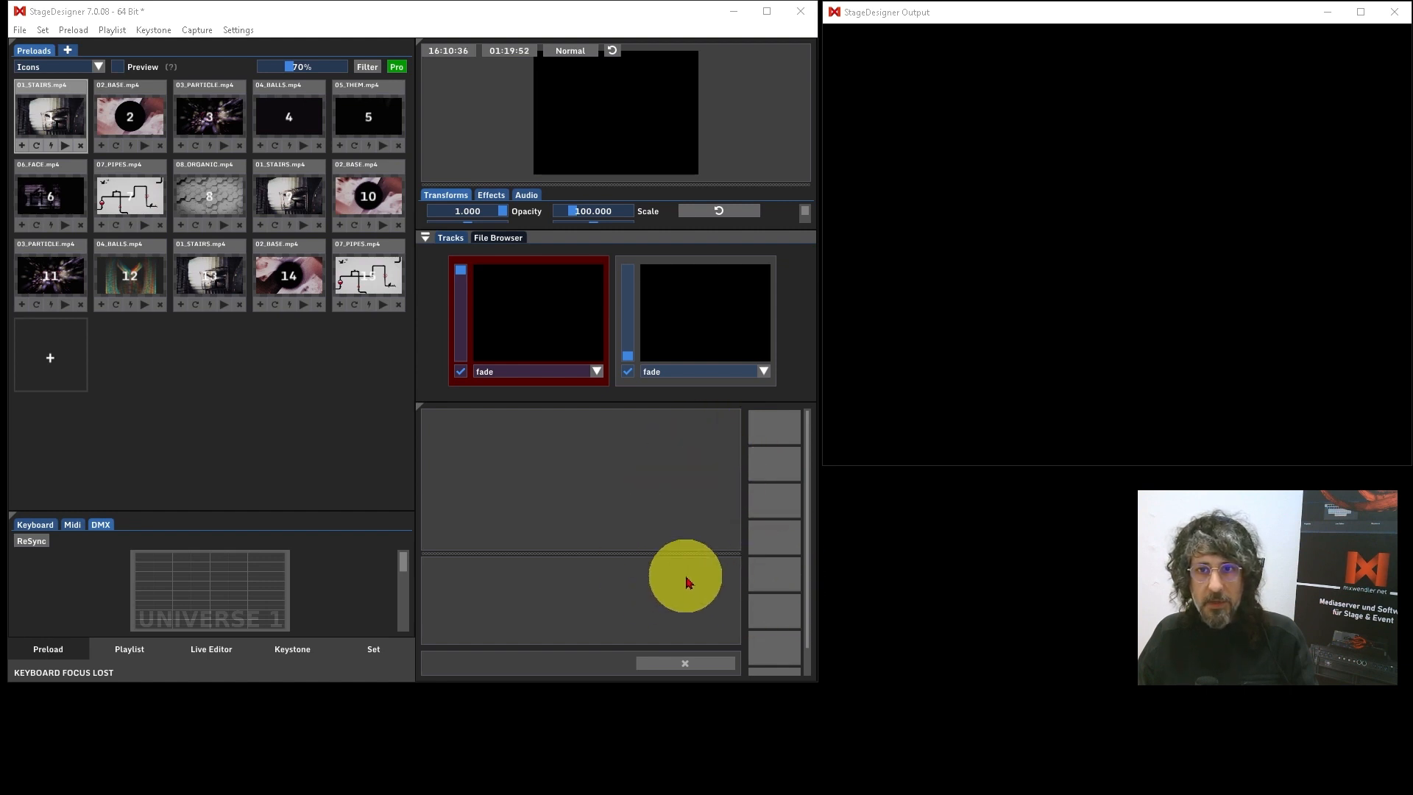
Alternate the active track between track 1 and track 2, ending with track 1 active.
left_click(699, 307)
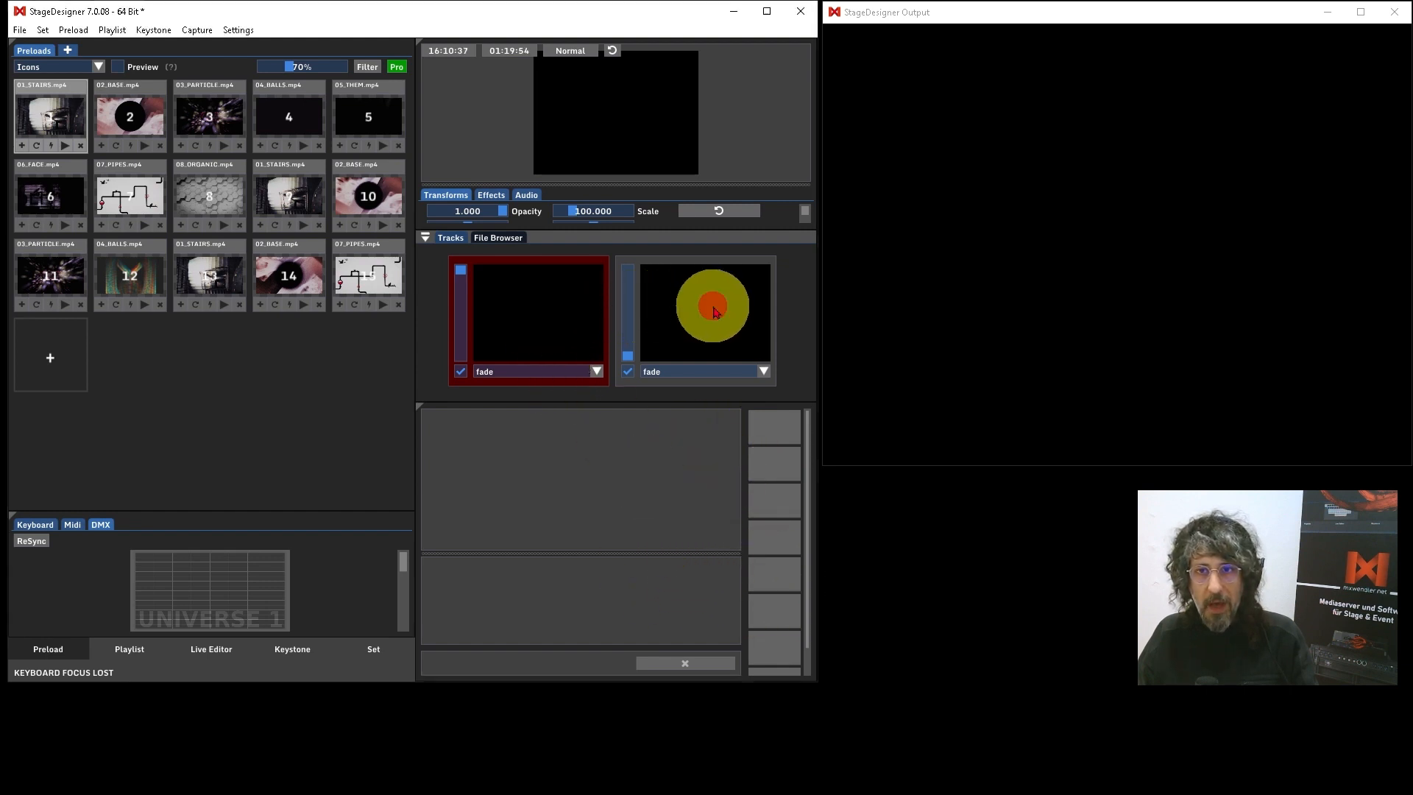
left_click(550, 313)
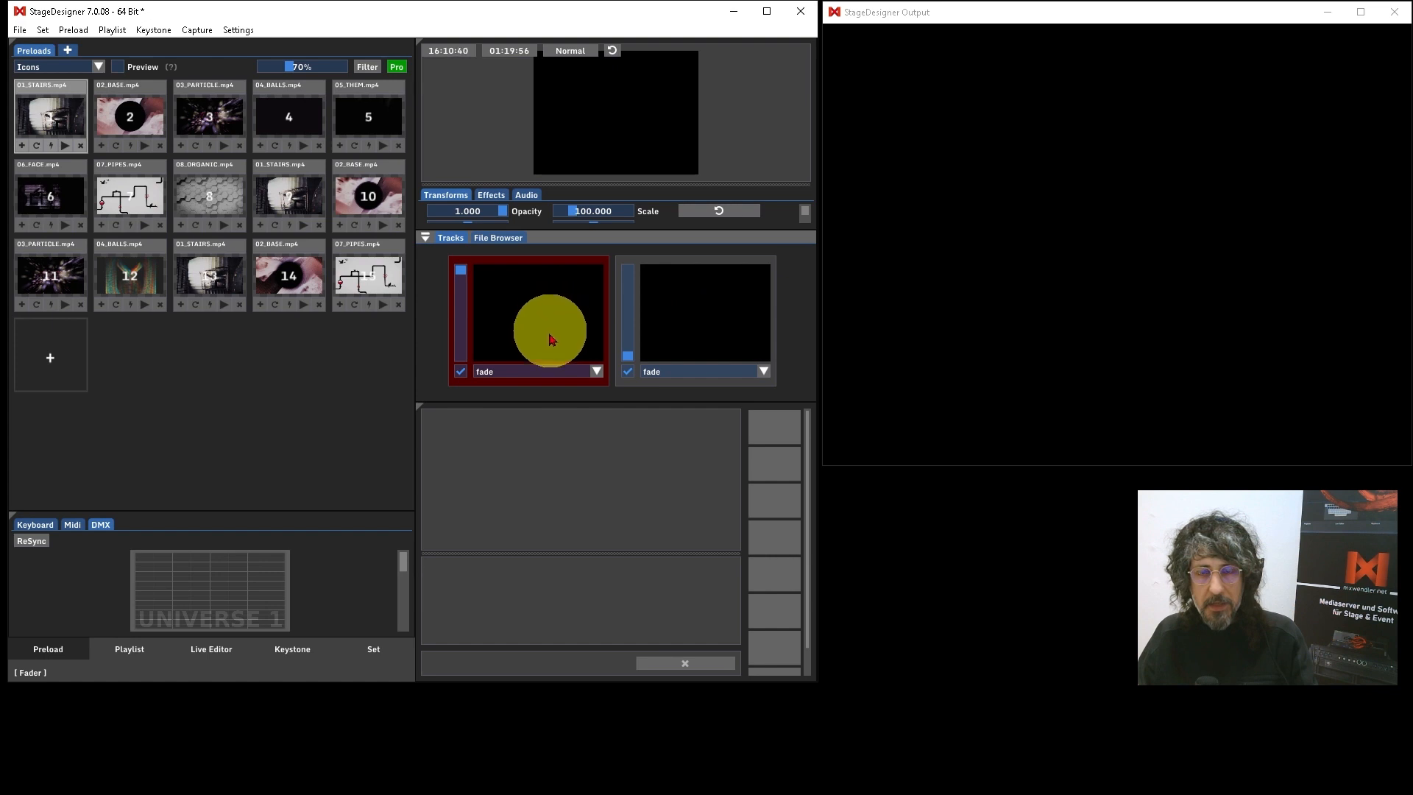
left_click(678, 298)
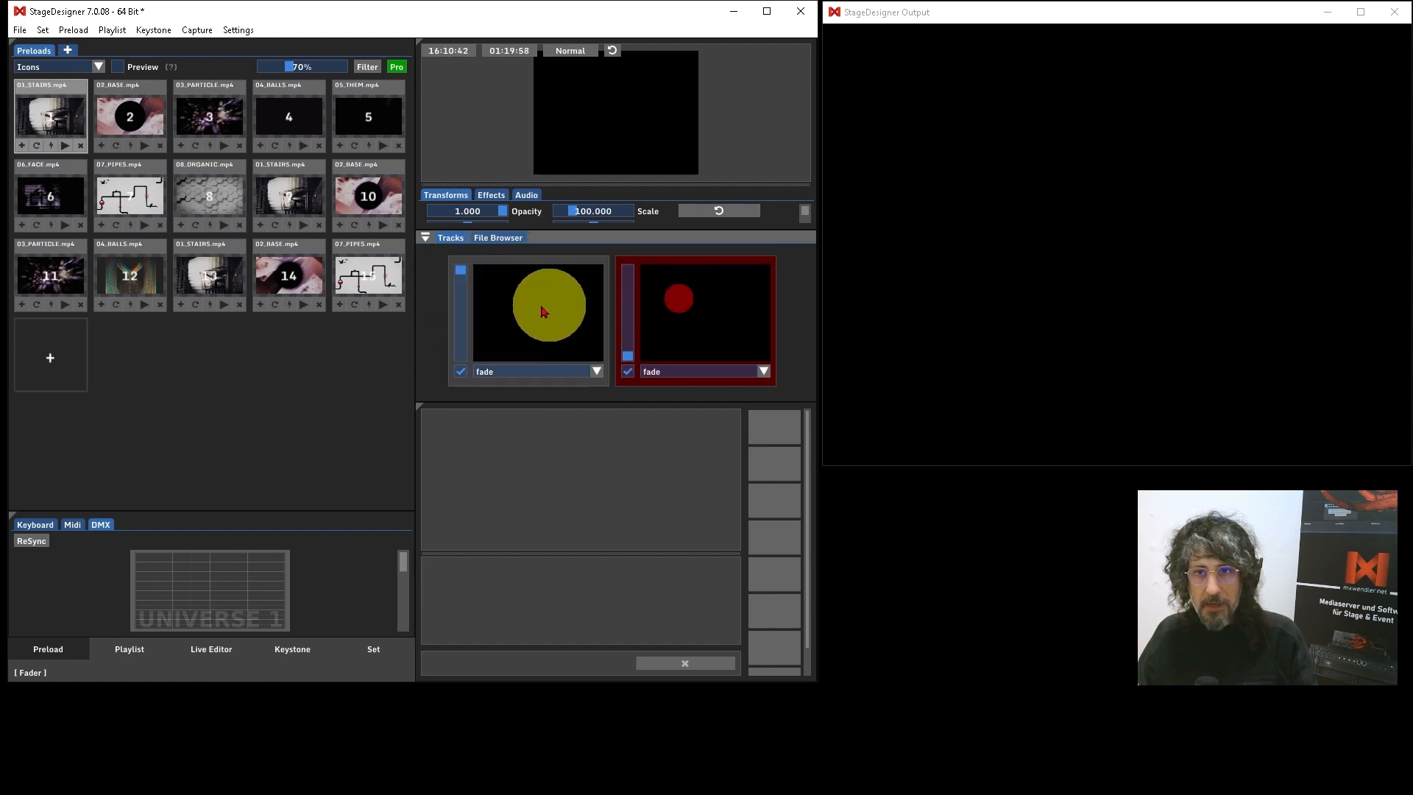
left_click(534, 305)
left_click(700, 300)
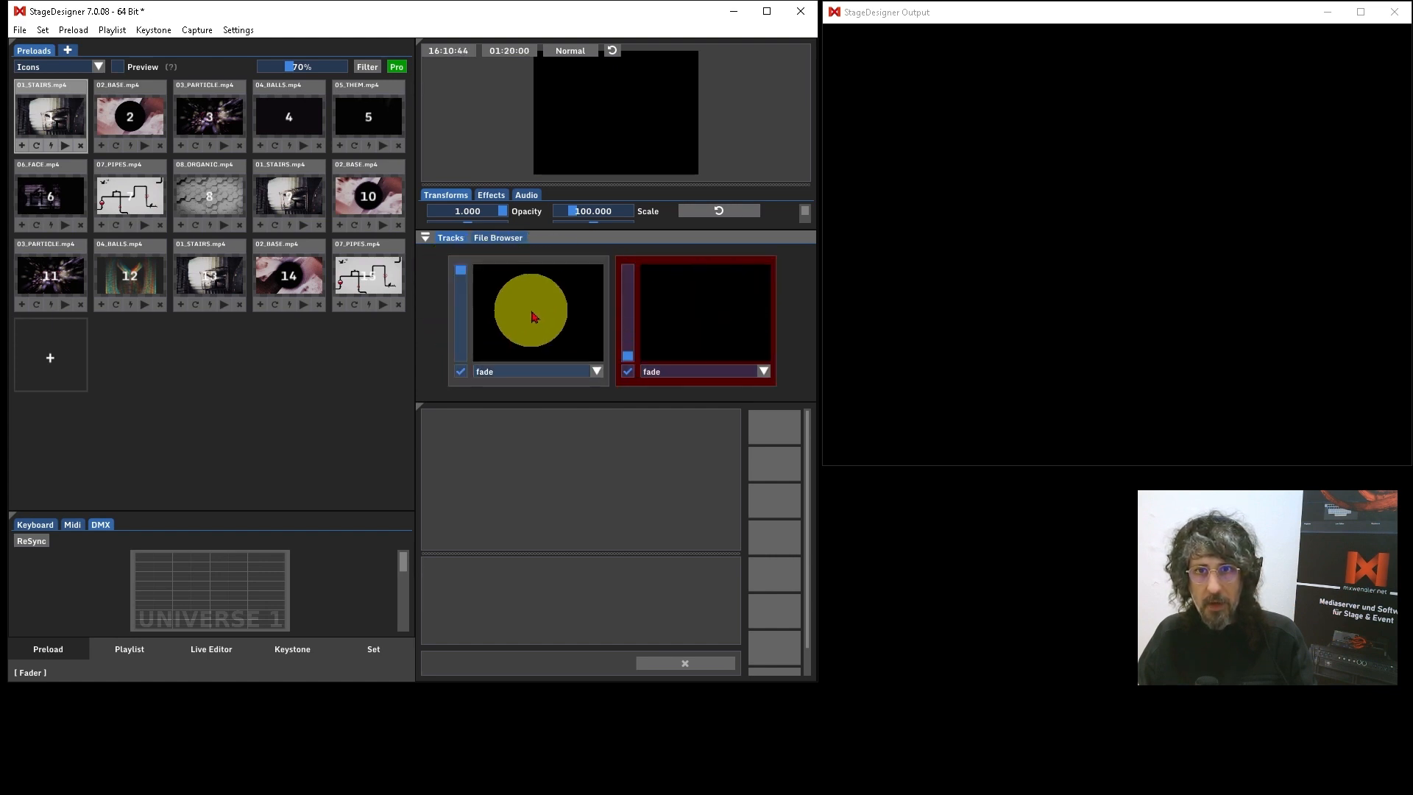
left_click(534, 317)
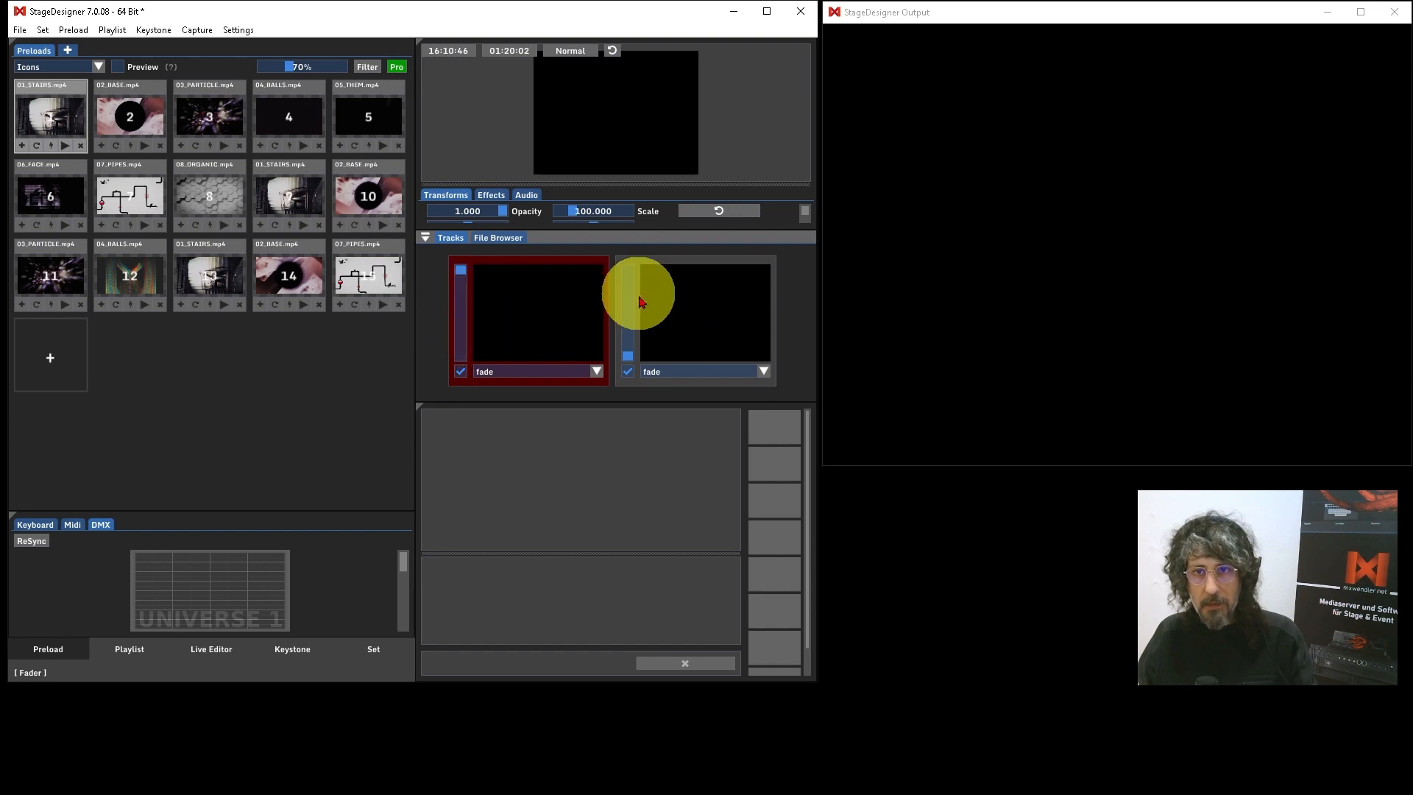
left_click(721, 297)
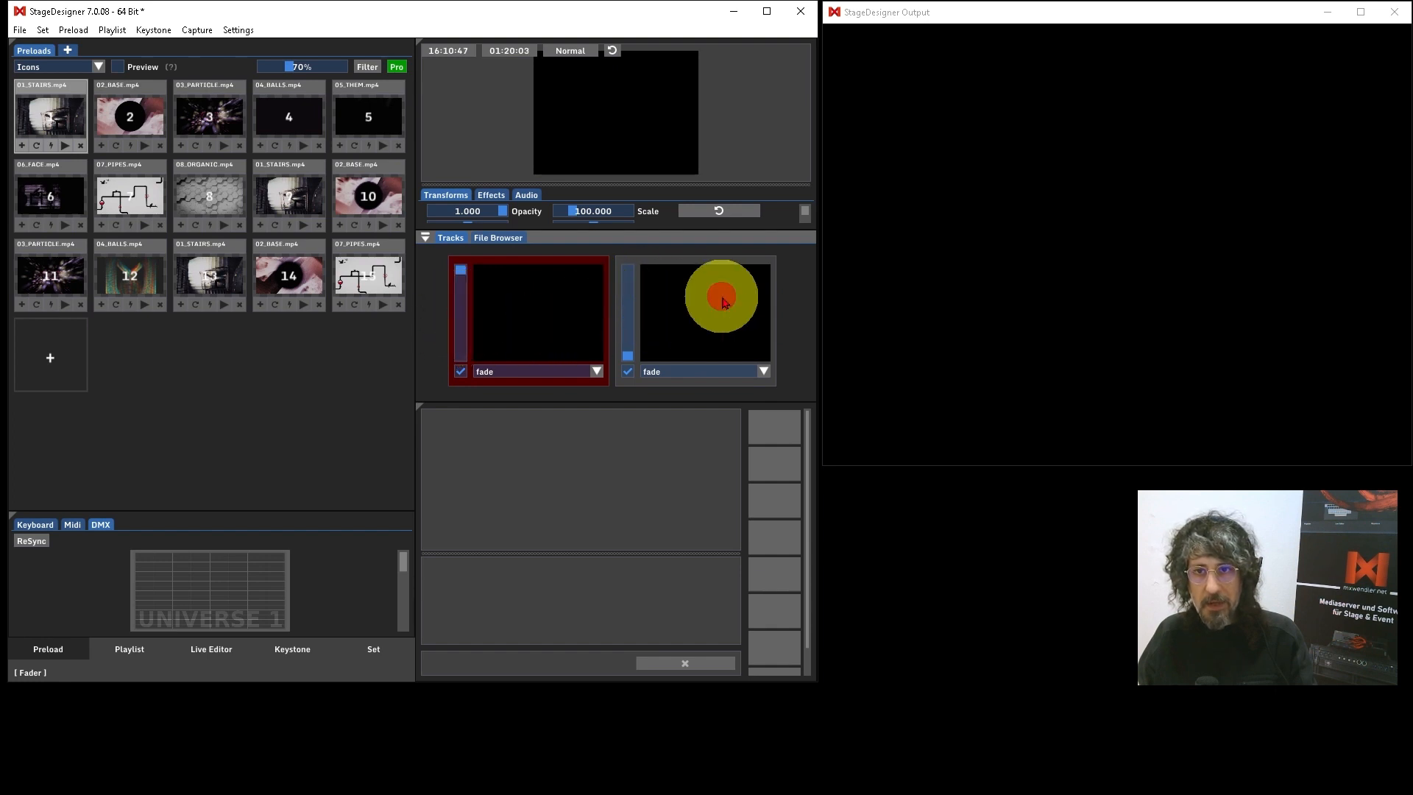
left_click(553, 308)
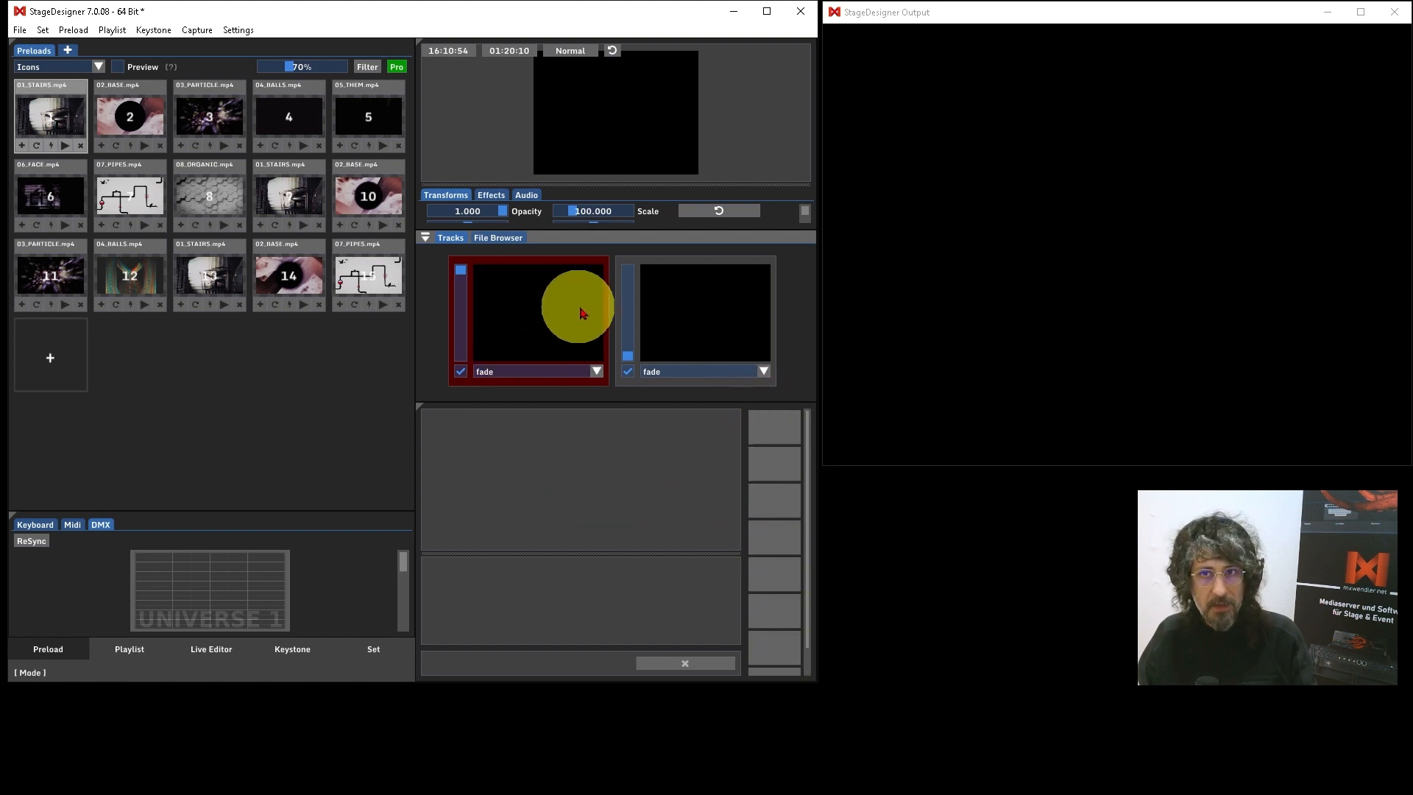
Play preloads 1, 2 and 3 (01_STAIRS, 02_BASE and 03_PARTICLE) on the active track 1.
left_click(64, 146)
left_click(144, 145)
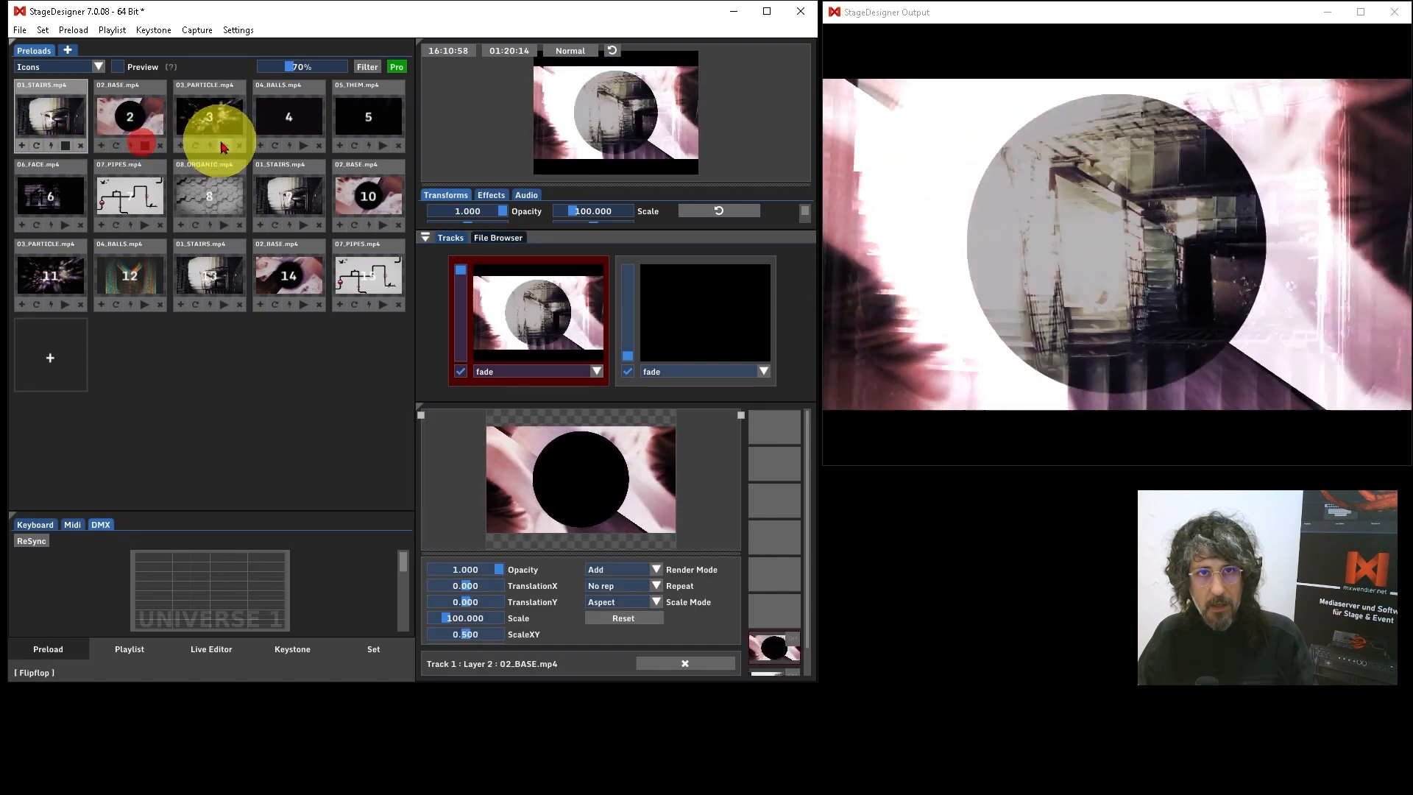
left_click(224, 146)
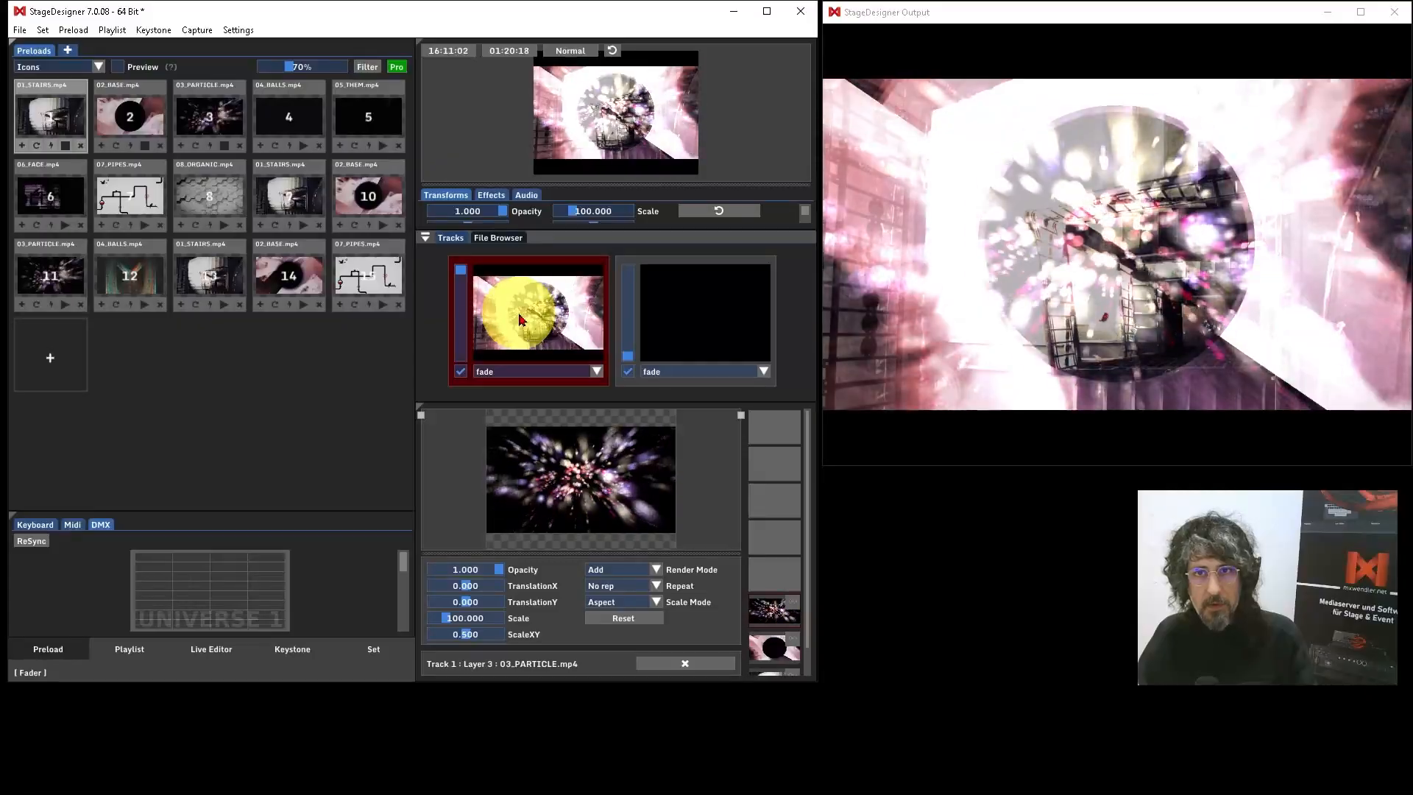
Activate track 2 and play preloads 8, 9 and 10 (08_ORGANIC, 01_STAIRS and 02_BASE).
left_click(703, 308)
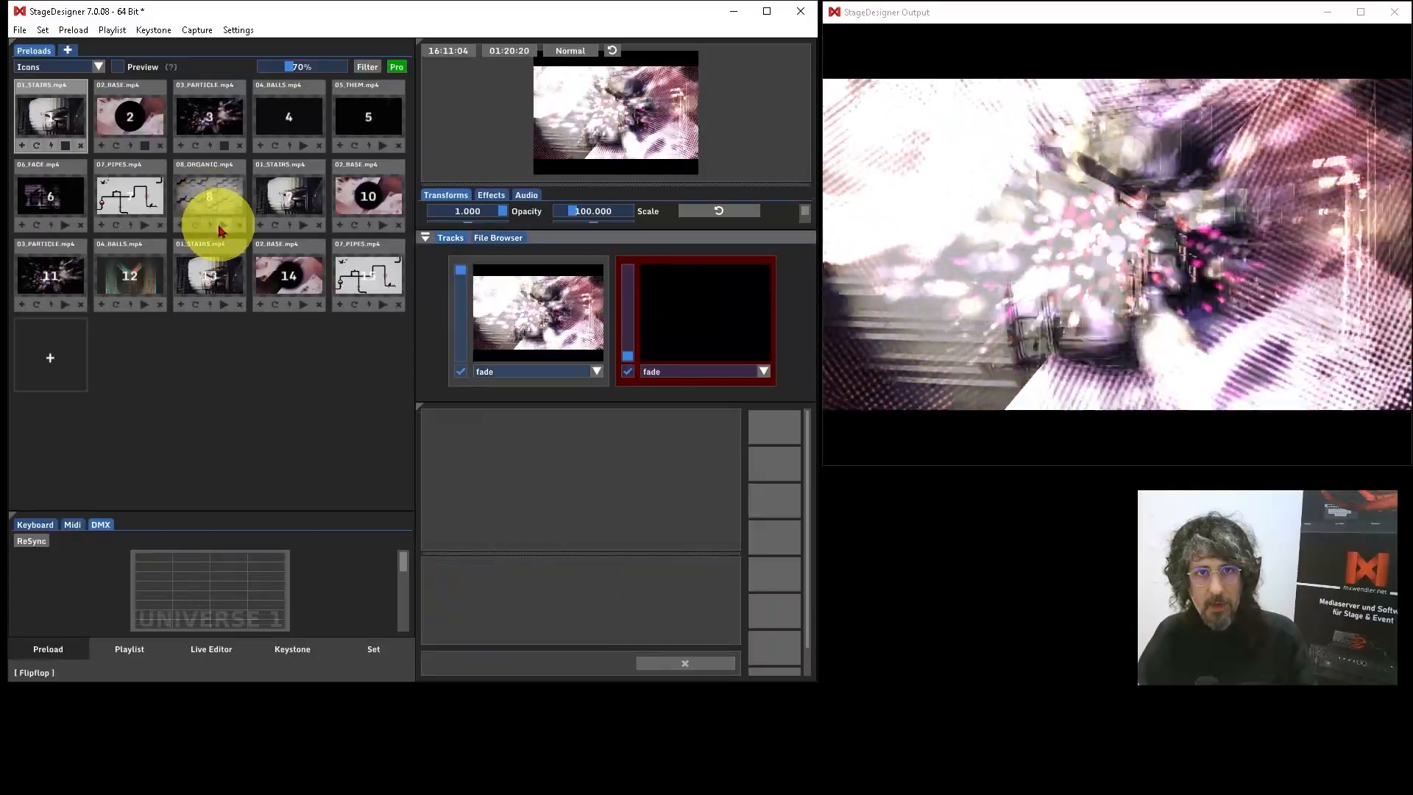
left_click(225, 225)
left_click(304, 224)
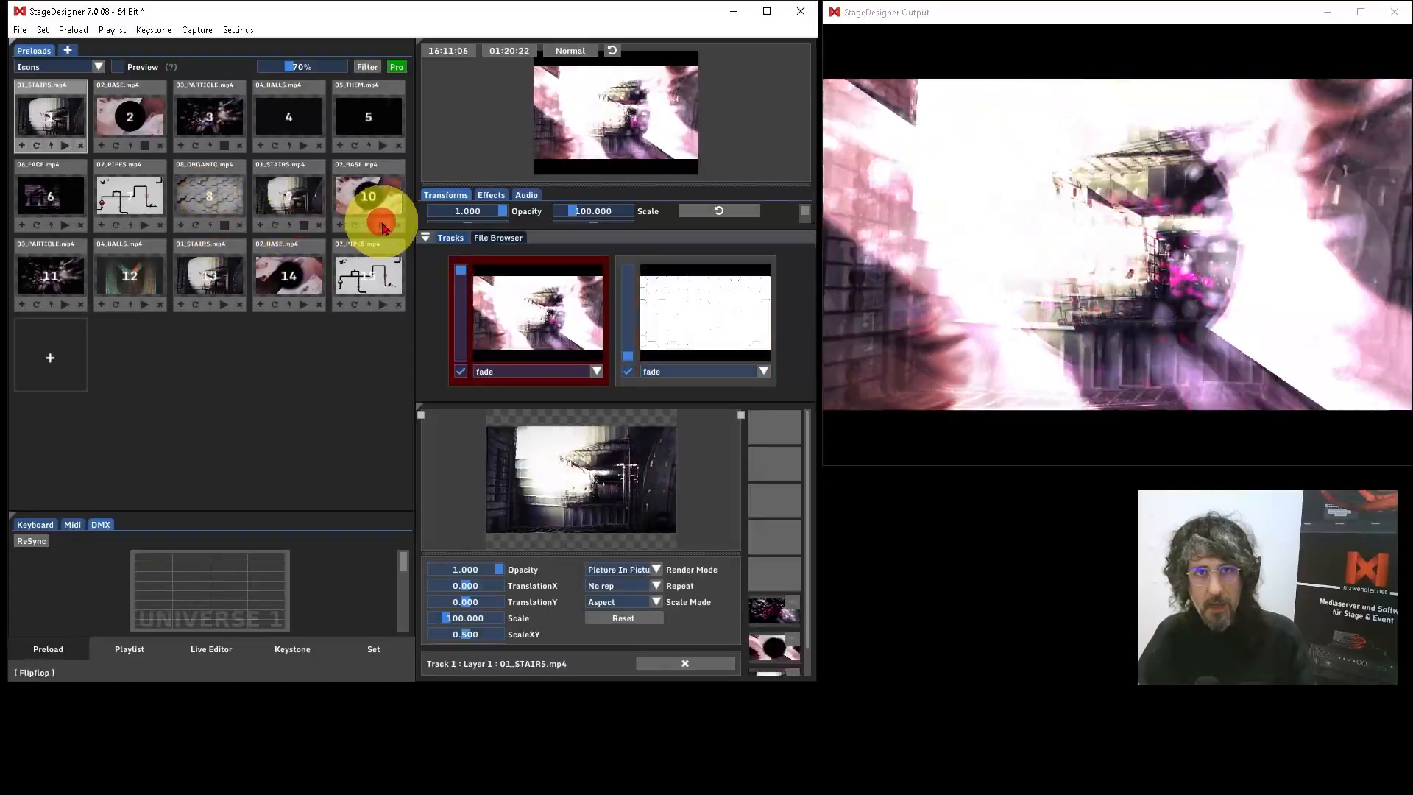
left_click(383, 224)
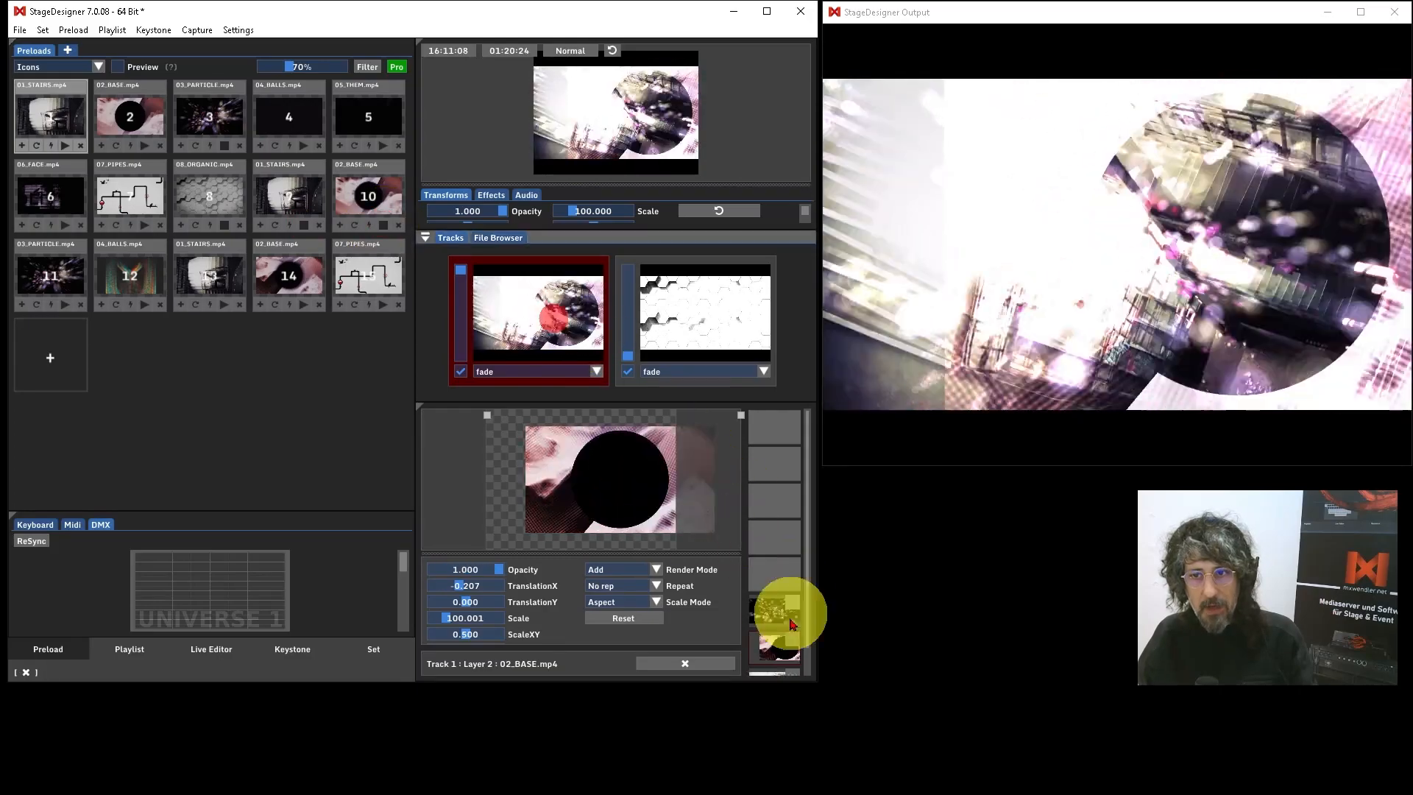
Compare the layer stacks and faders of track 1 and track 2 by switching between the two tracks.
left_click(688, 346)
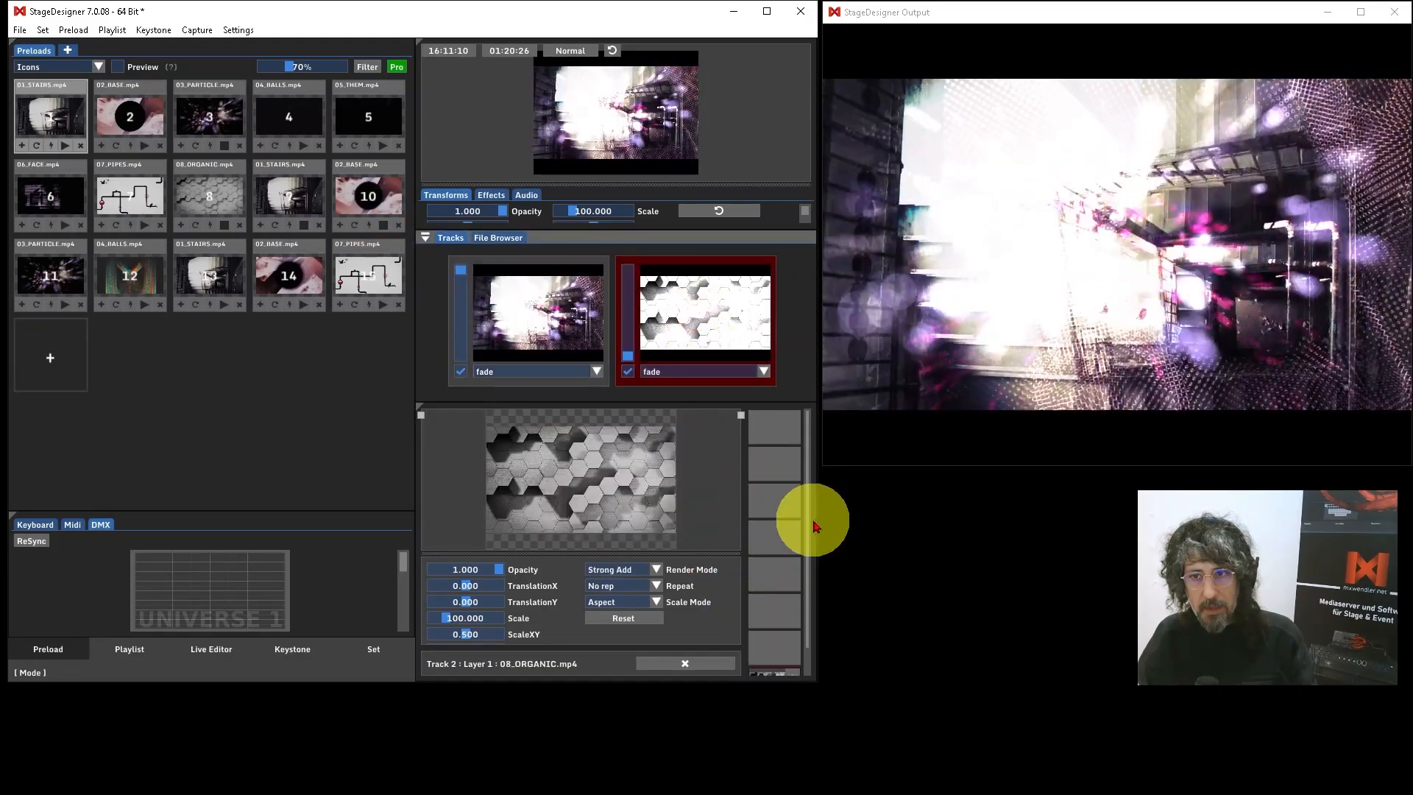
left_click_drag(807, 519, 804, 637)
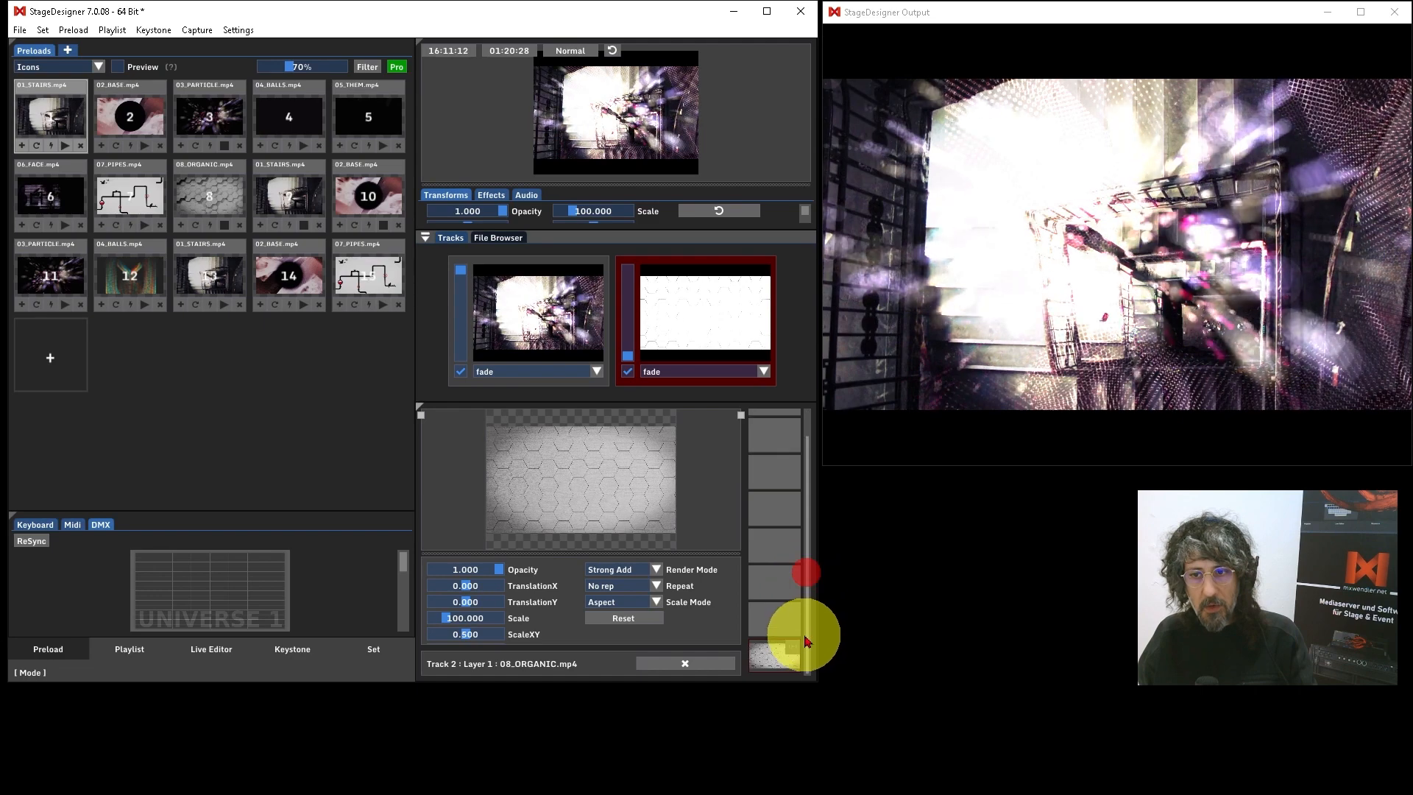
left_click(536, 306)
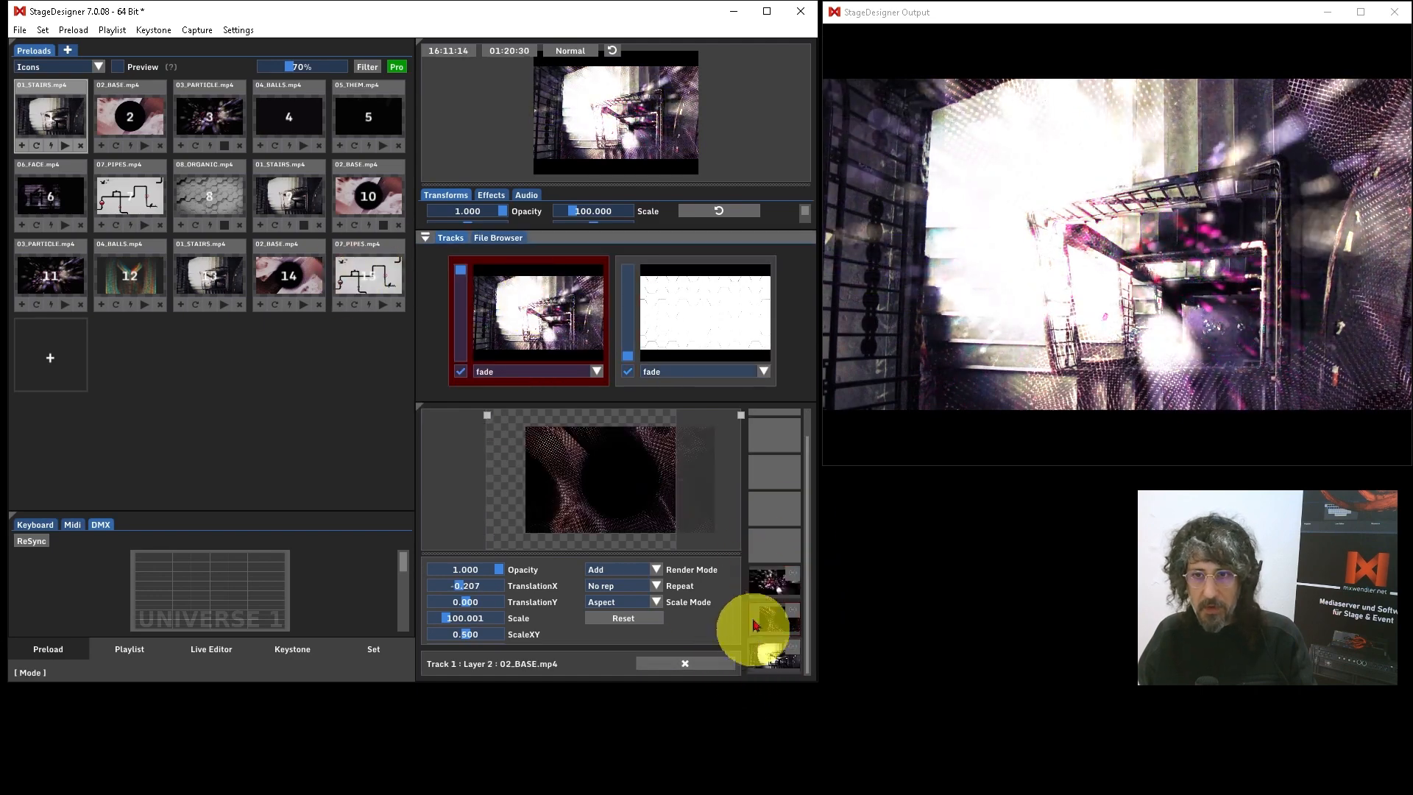
left_click(688, 307)
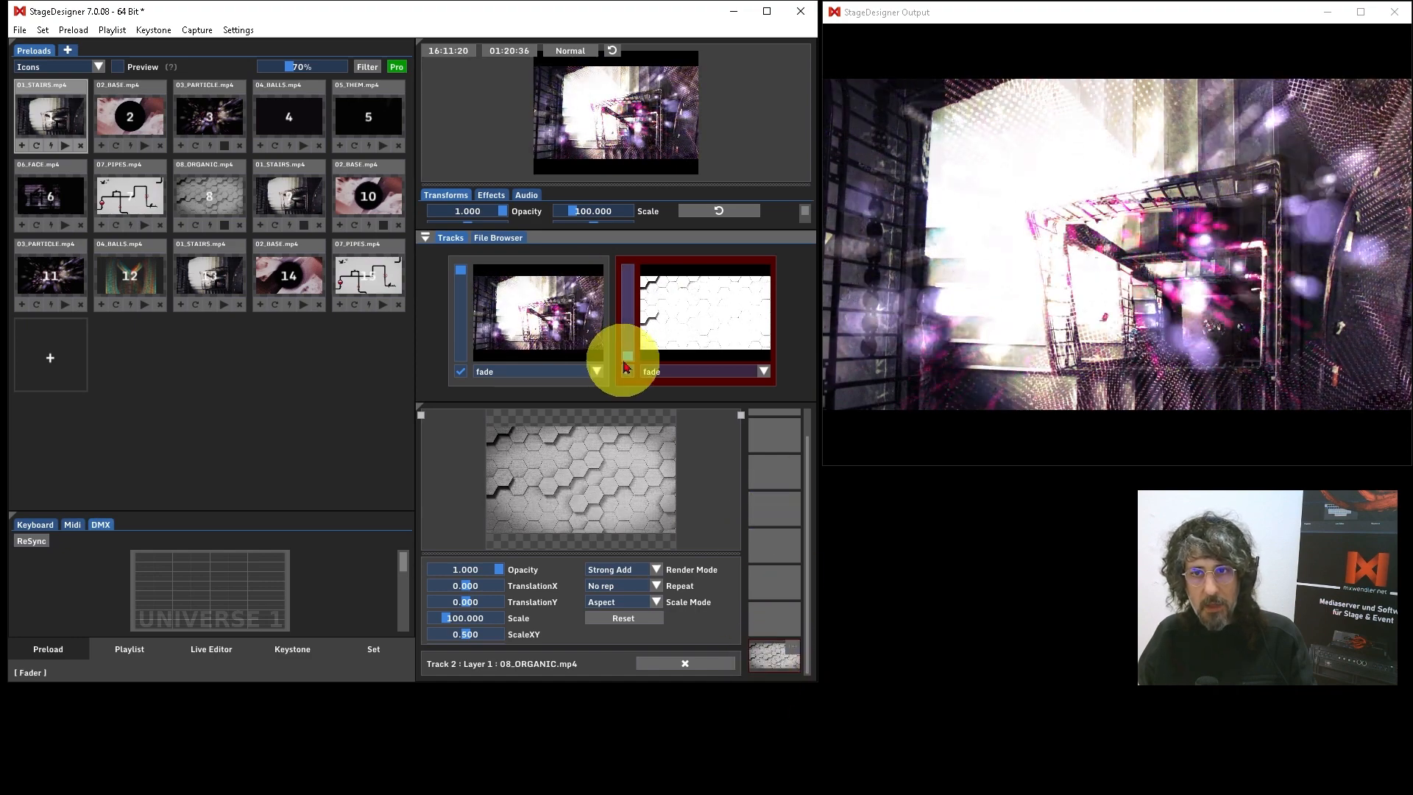
mouse_move(625, 367)
left_mouse_down()
mouse_move(630, 258)
mouse_move(632, 379)
left_mouse_up()
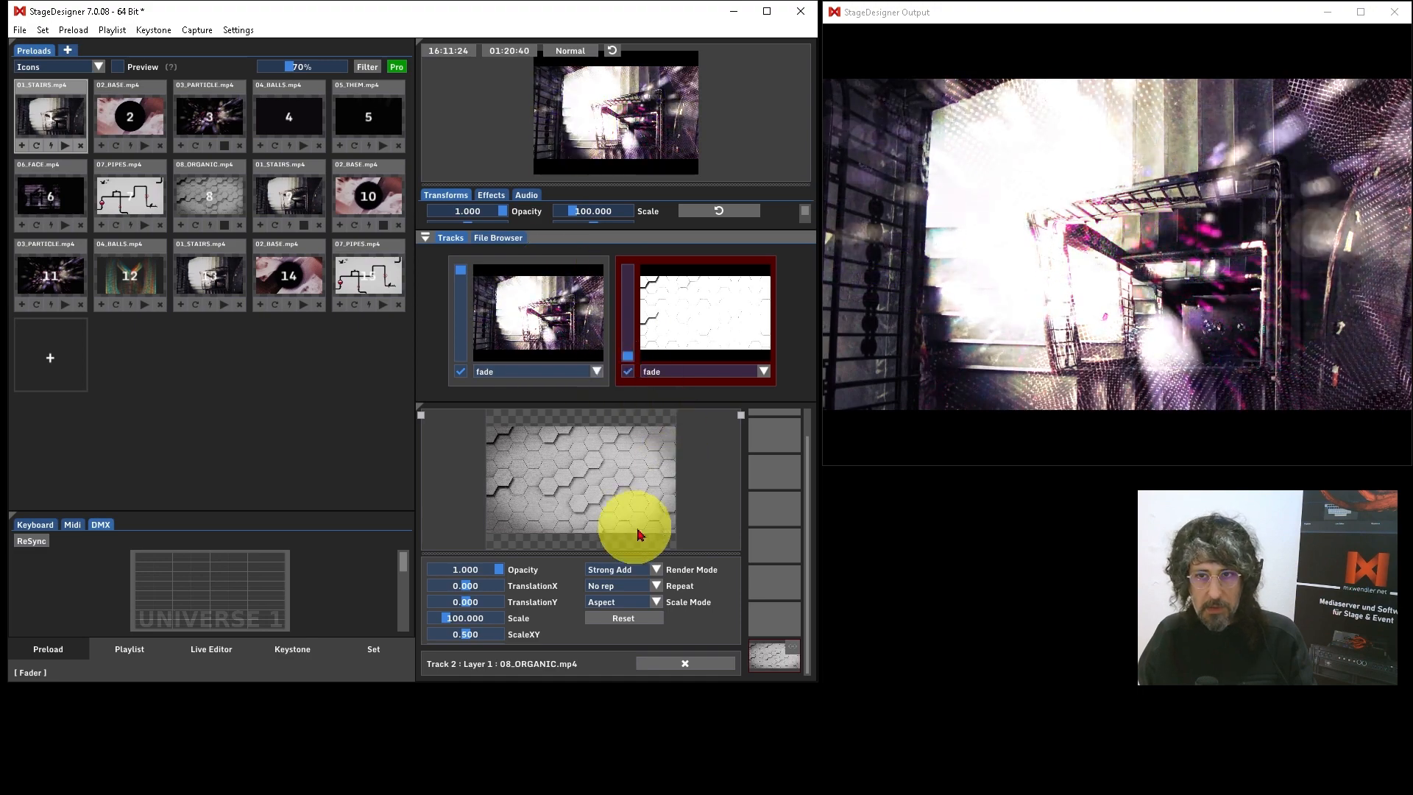
left_click(530, 298)
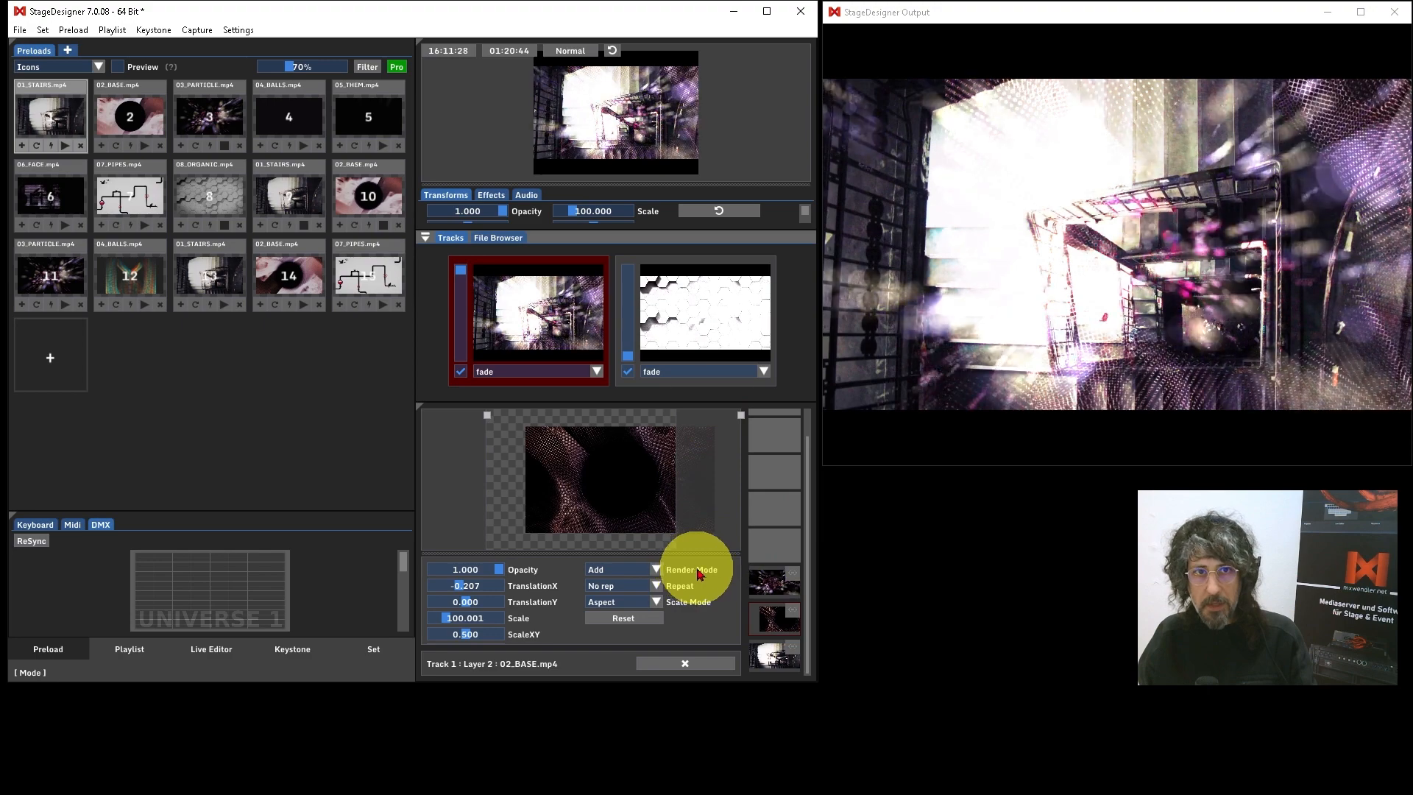
Clear the 03_PARTICLE, 02_BASE and 01_STAIRS layers from track 1.
left_click(758, 581)
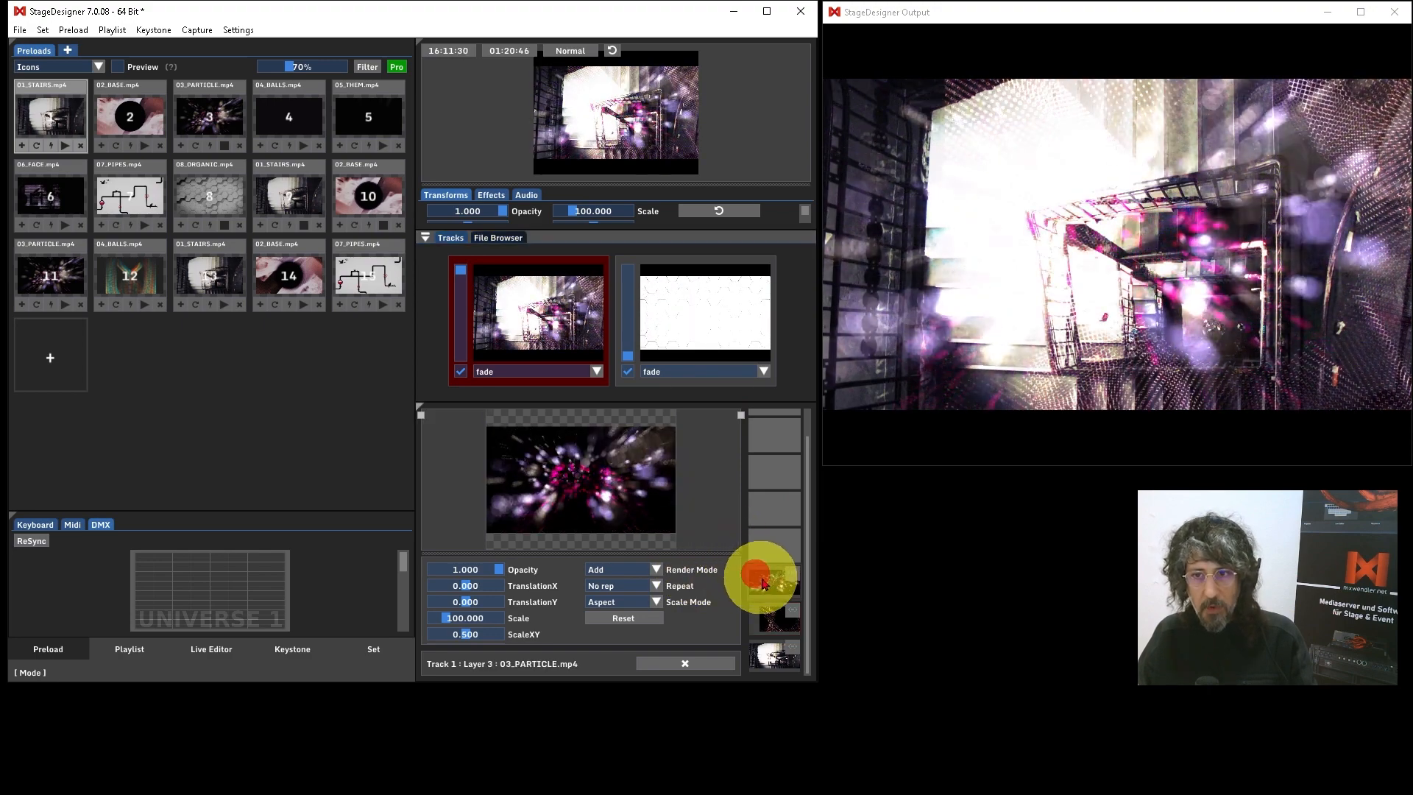
left_click(686, 664)
left_click(760, 624)
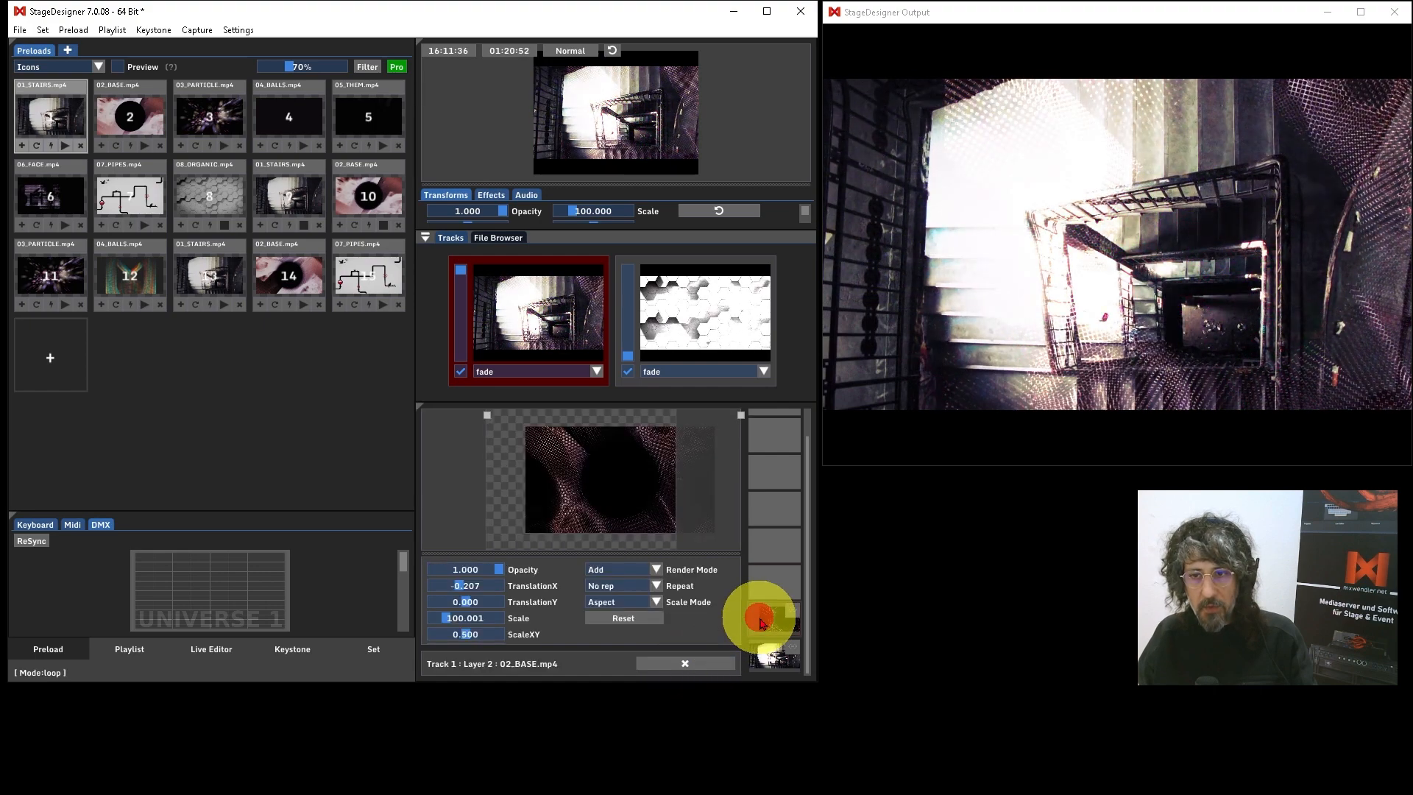
left_click(686, 665)
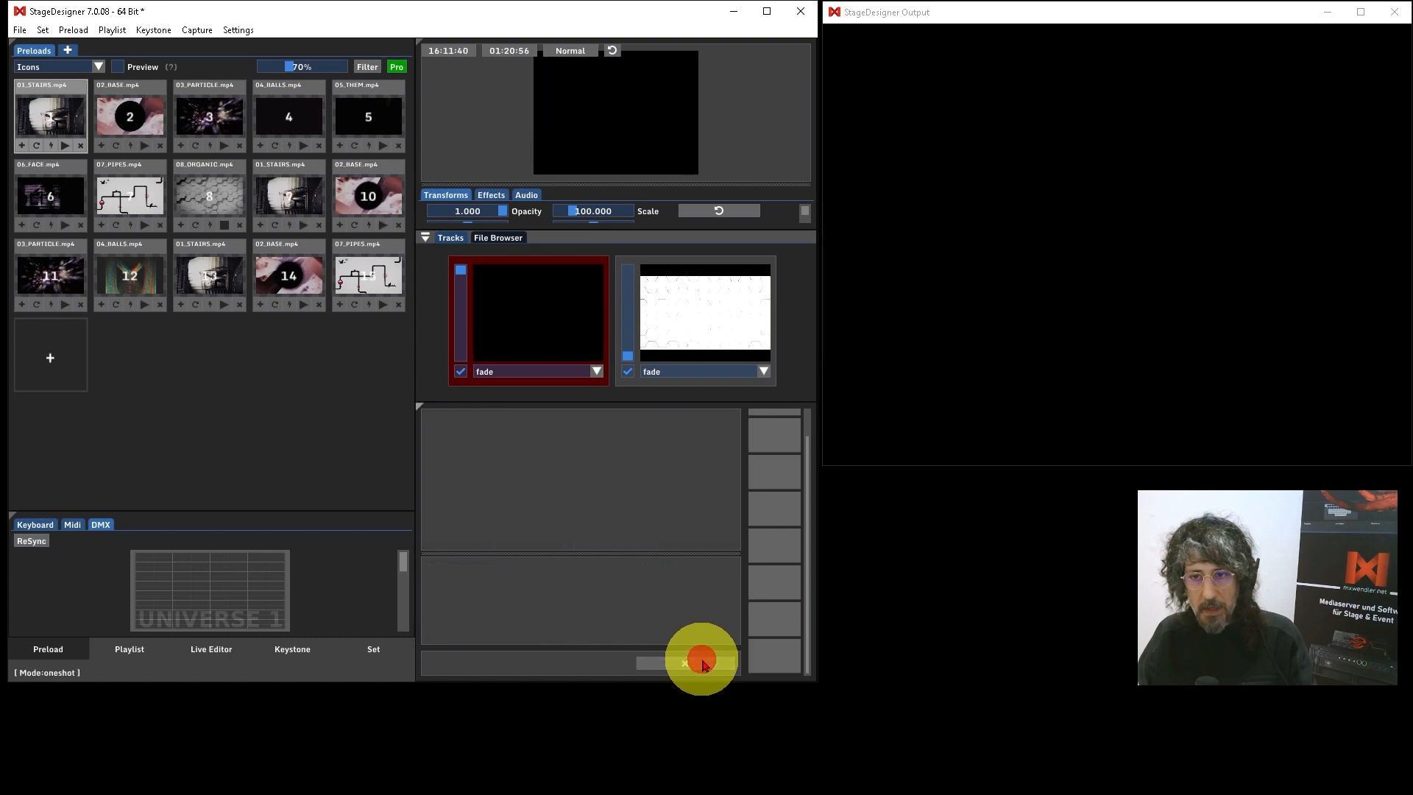
Activate track 2 and remove its 08_ORGANIC layer.
left_click(758, 315)
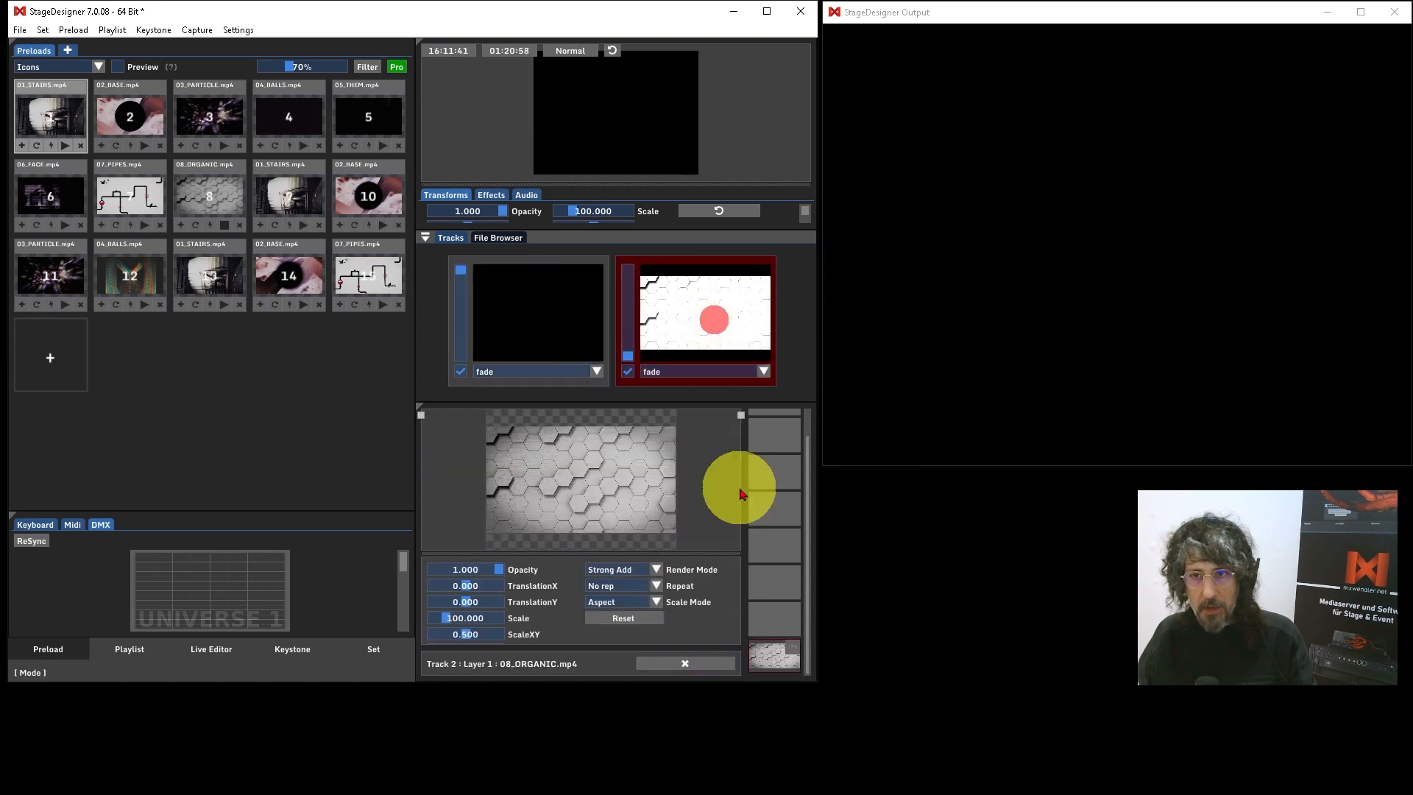
left_click(758, 654)
left_click(681, 665)
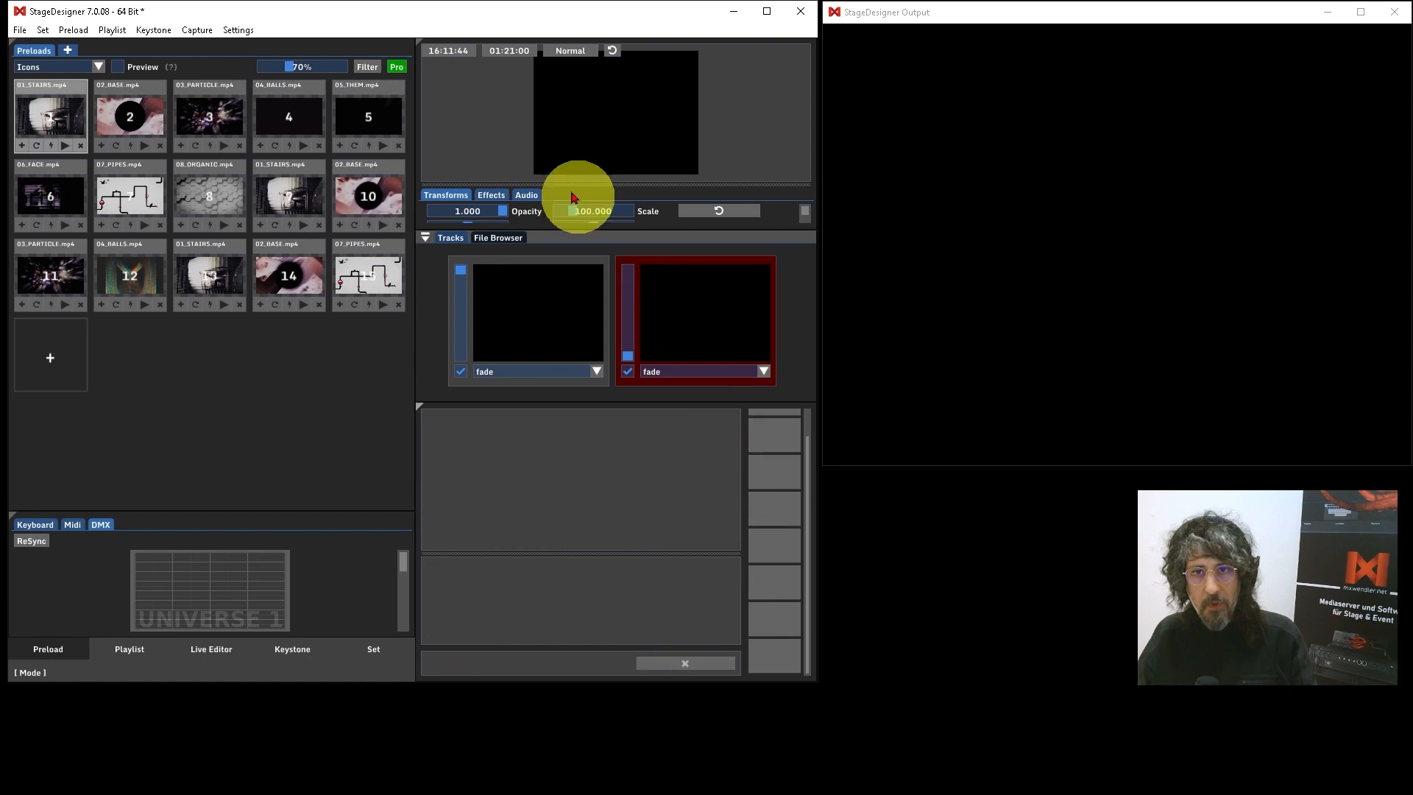
Examine the track and layer placement options in the settings of preload 1, keeping Active Track and First Free.
double_click(66, 126)
left_click(375, 380)
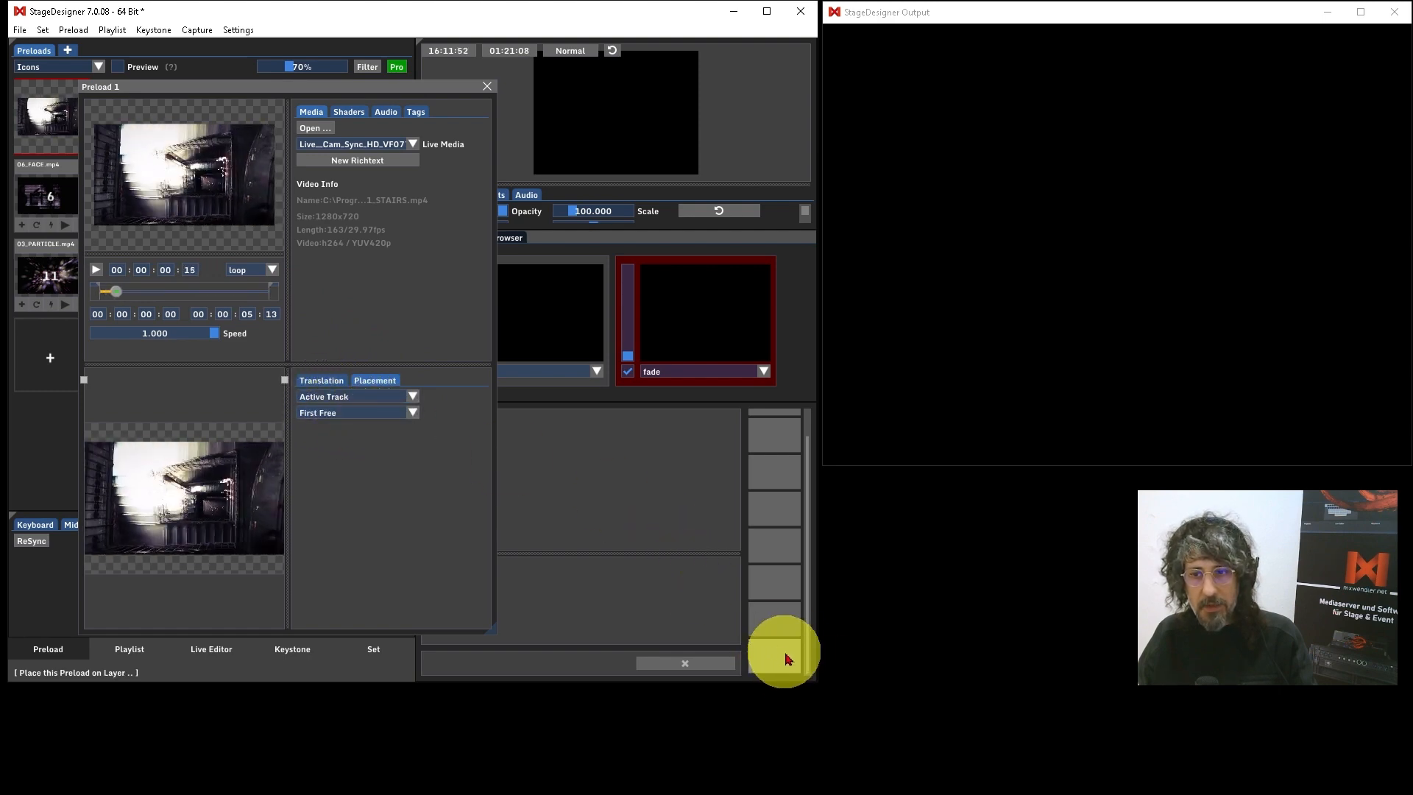
left_click(414, 412)
left_click(413, 406)
left_click(413, 396)
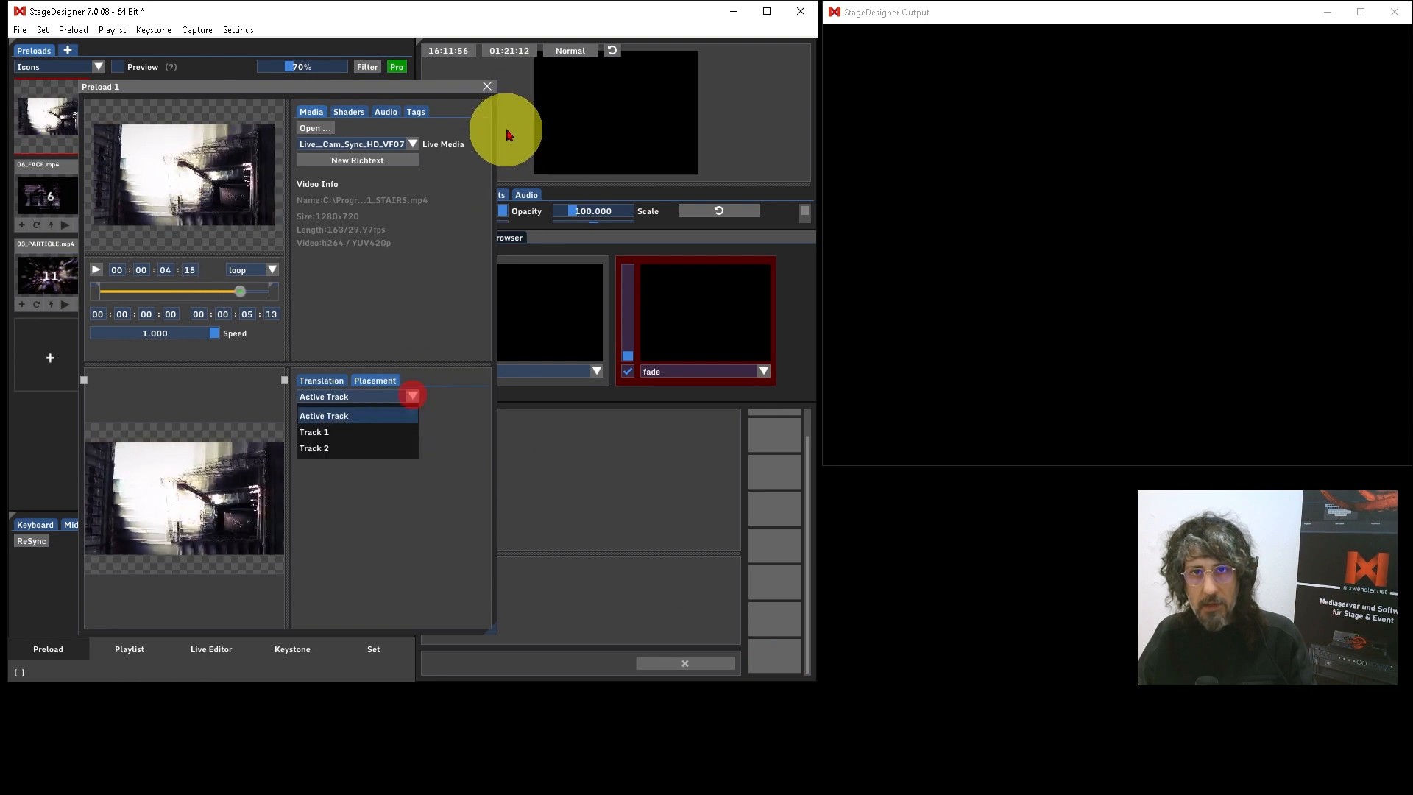
left_click(488, 86)
left_click(487, 86)
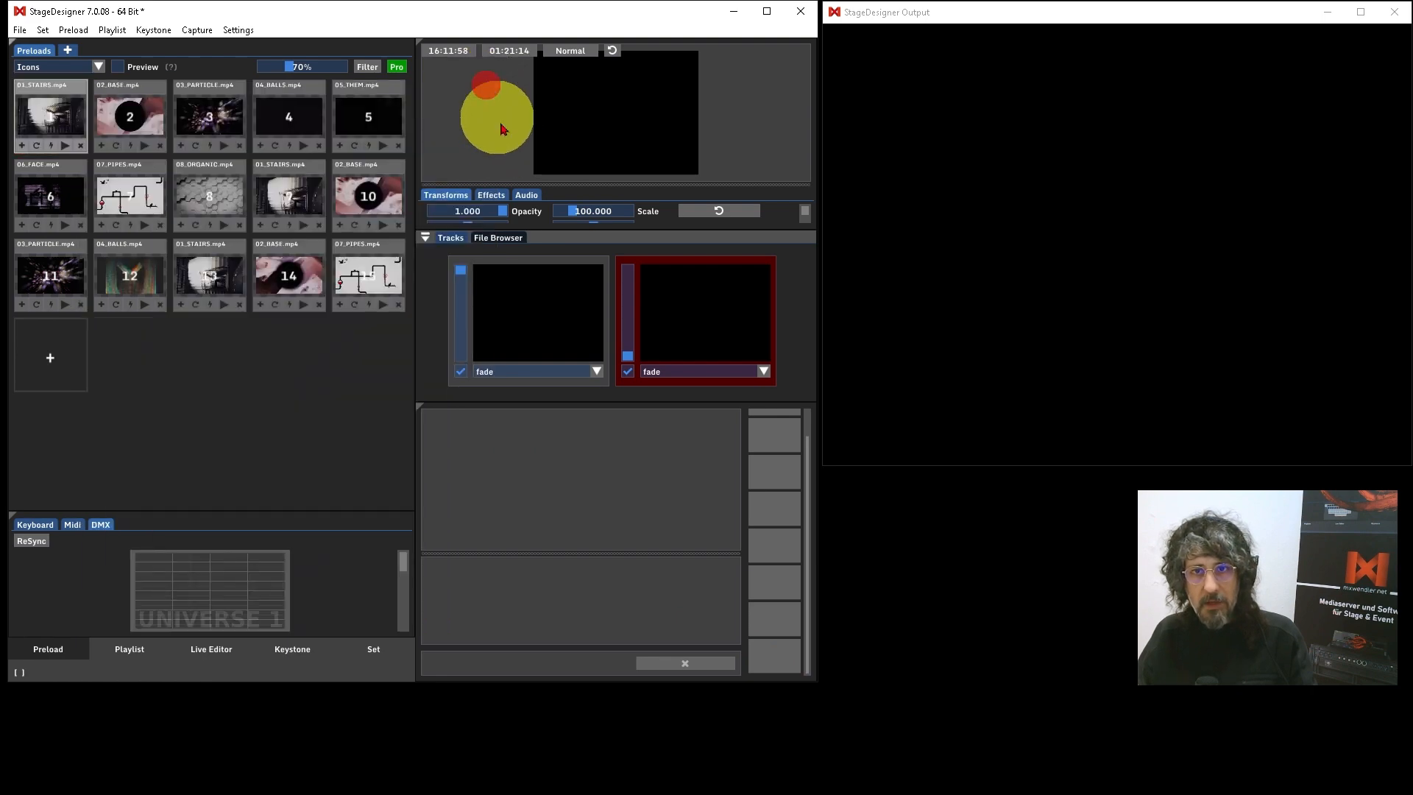
Activate track 1 and play preloads 1 to 5 on it: 01_STAIRS, 02_BASE, 03_PARTICLE, 04_BALLS and 05_THEM.
left_click(568, 313)
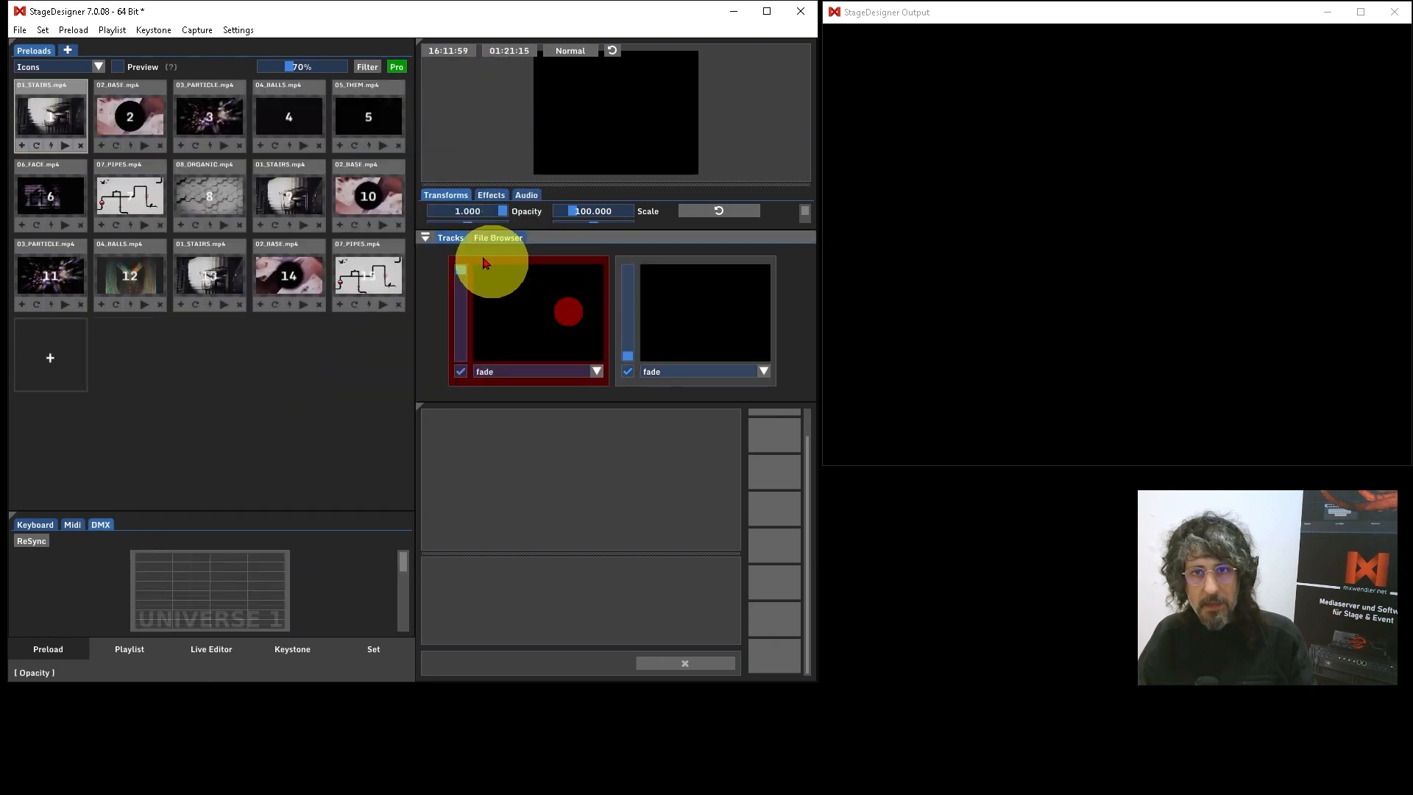
left_click(65, 146)
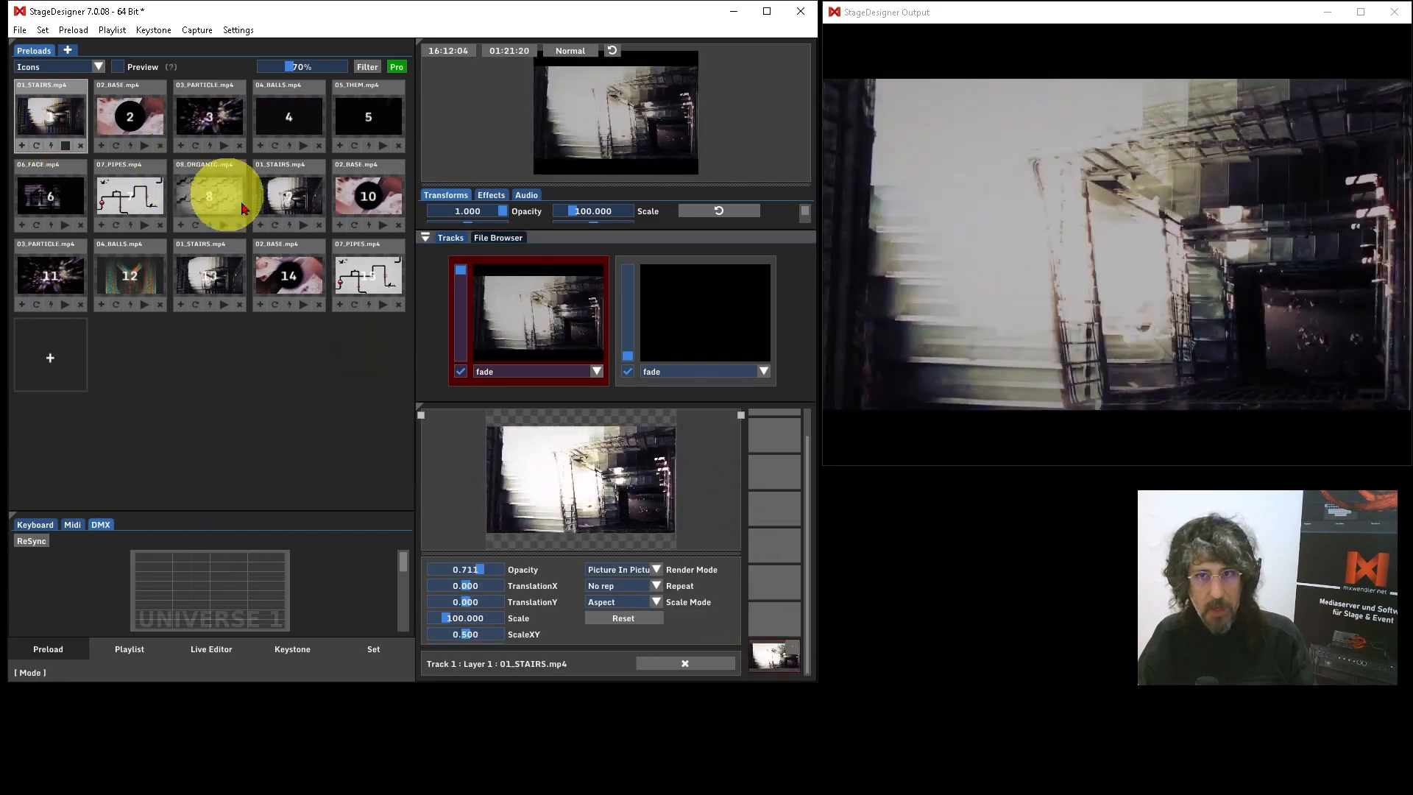
scroll(773, 549, "up", 2)
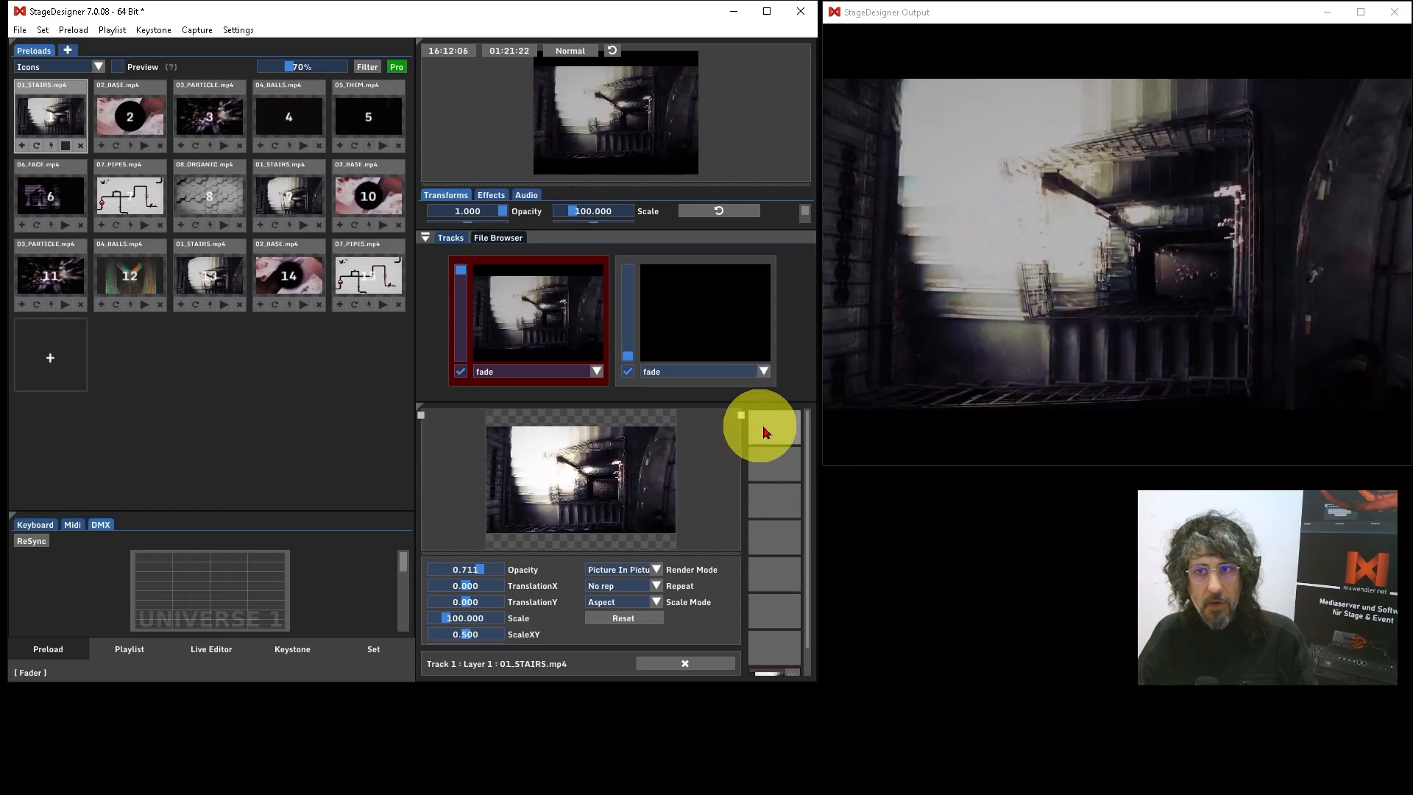
scroll(768, 594, "down", 2)
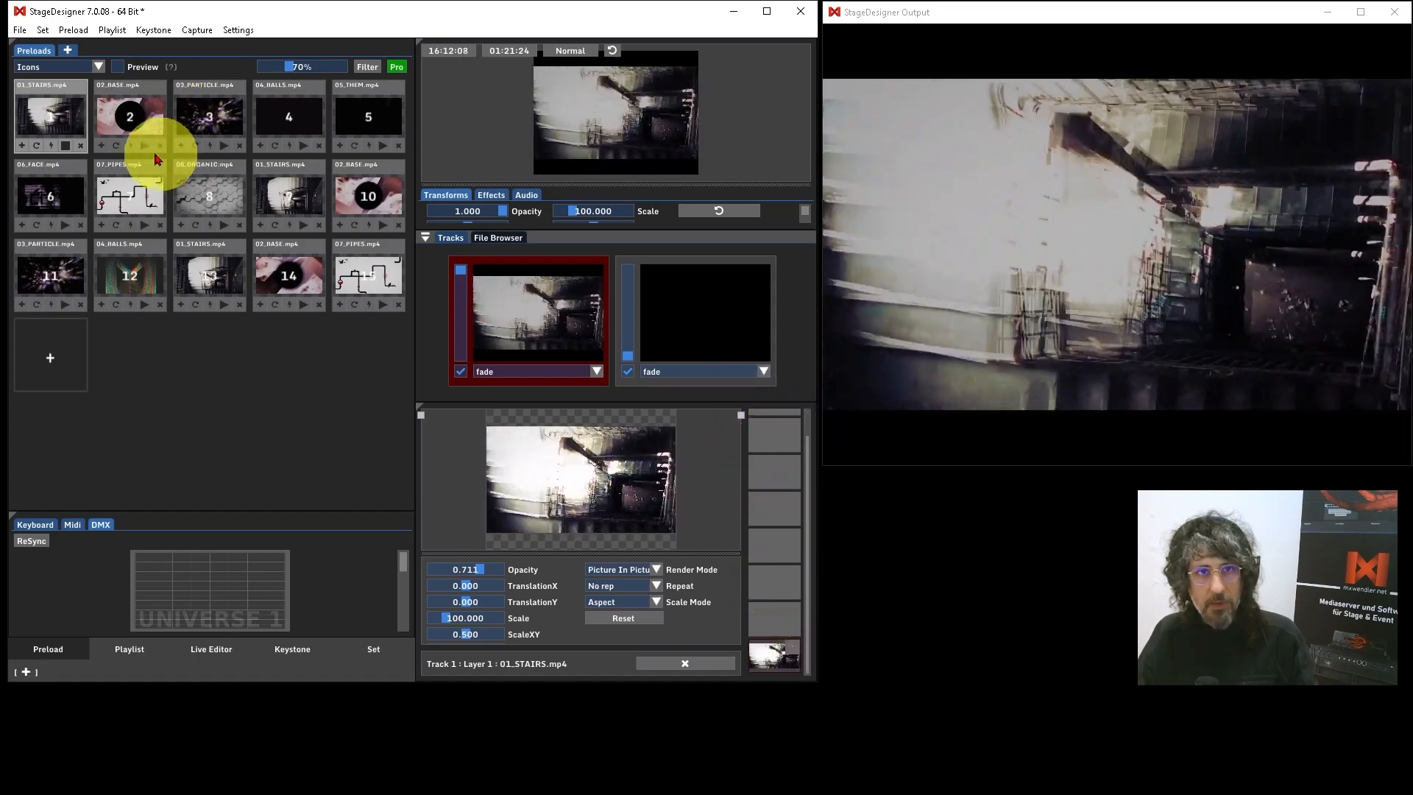
left_click(140, 133)
left_click(213, 133)
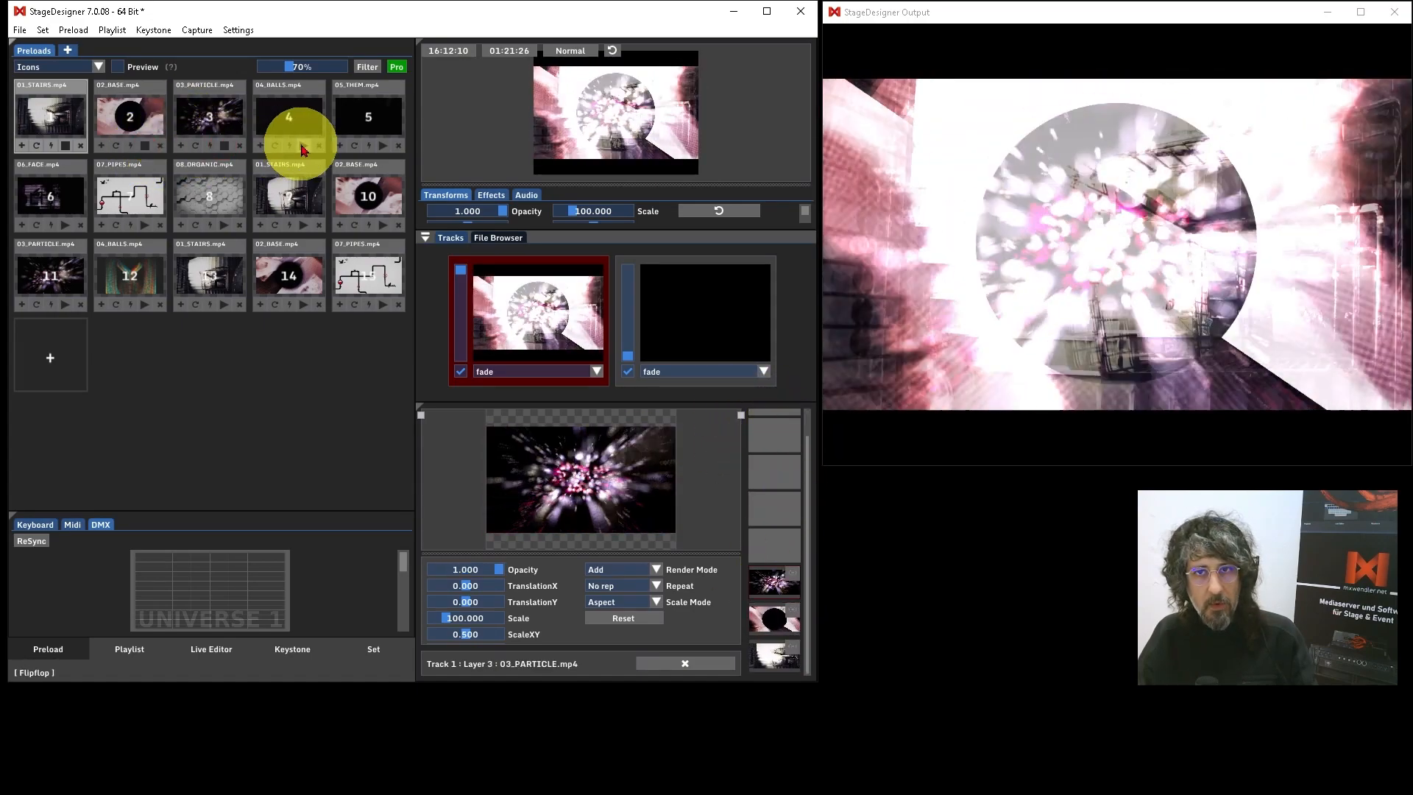
left_click(302, 147)
left_click(379, 139)
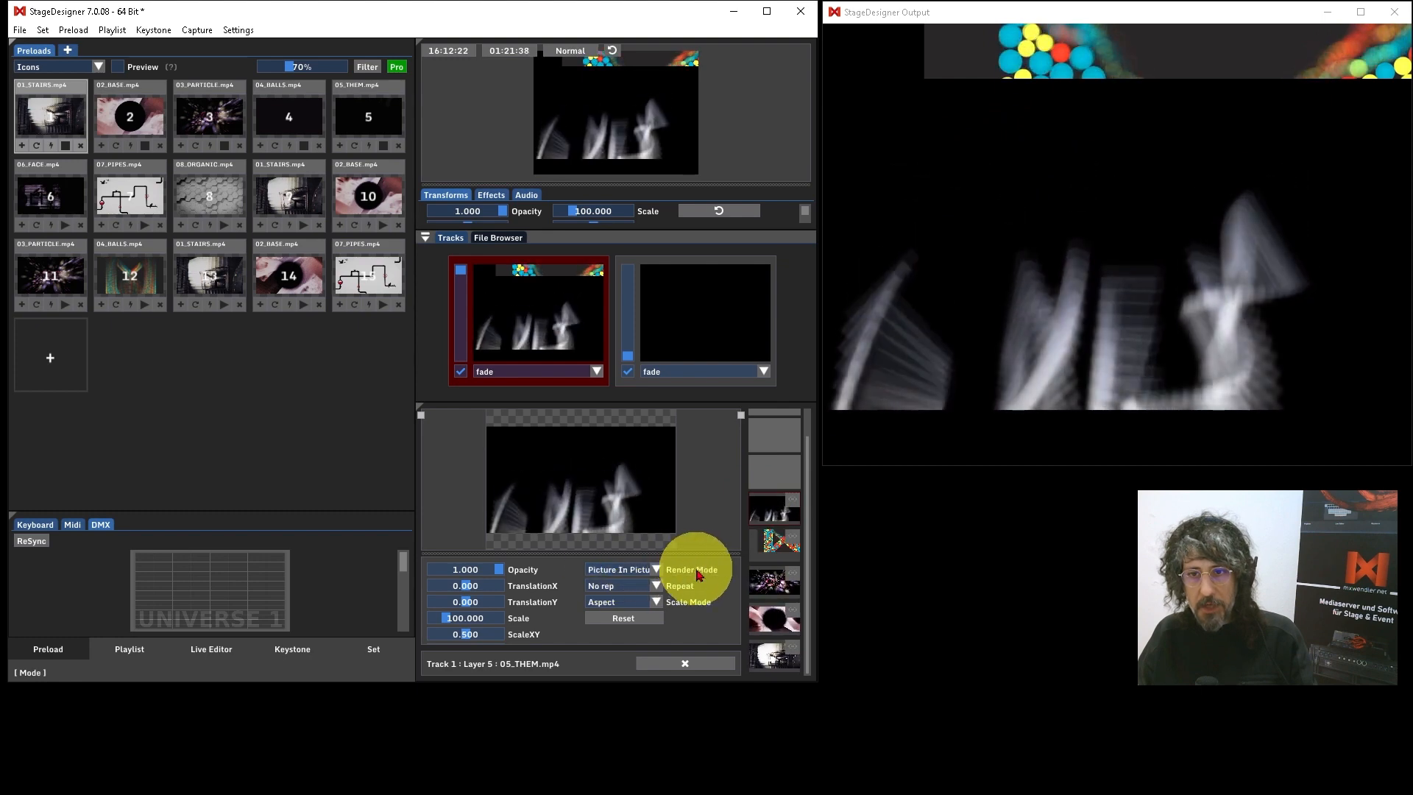
Set the render mode of the 05_THEM layer on track 1 to Add.
left_click(657, 570)
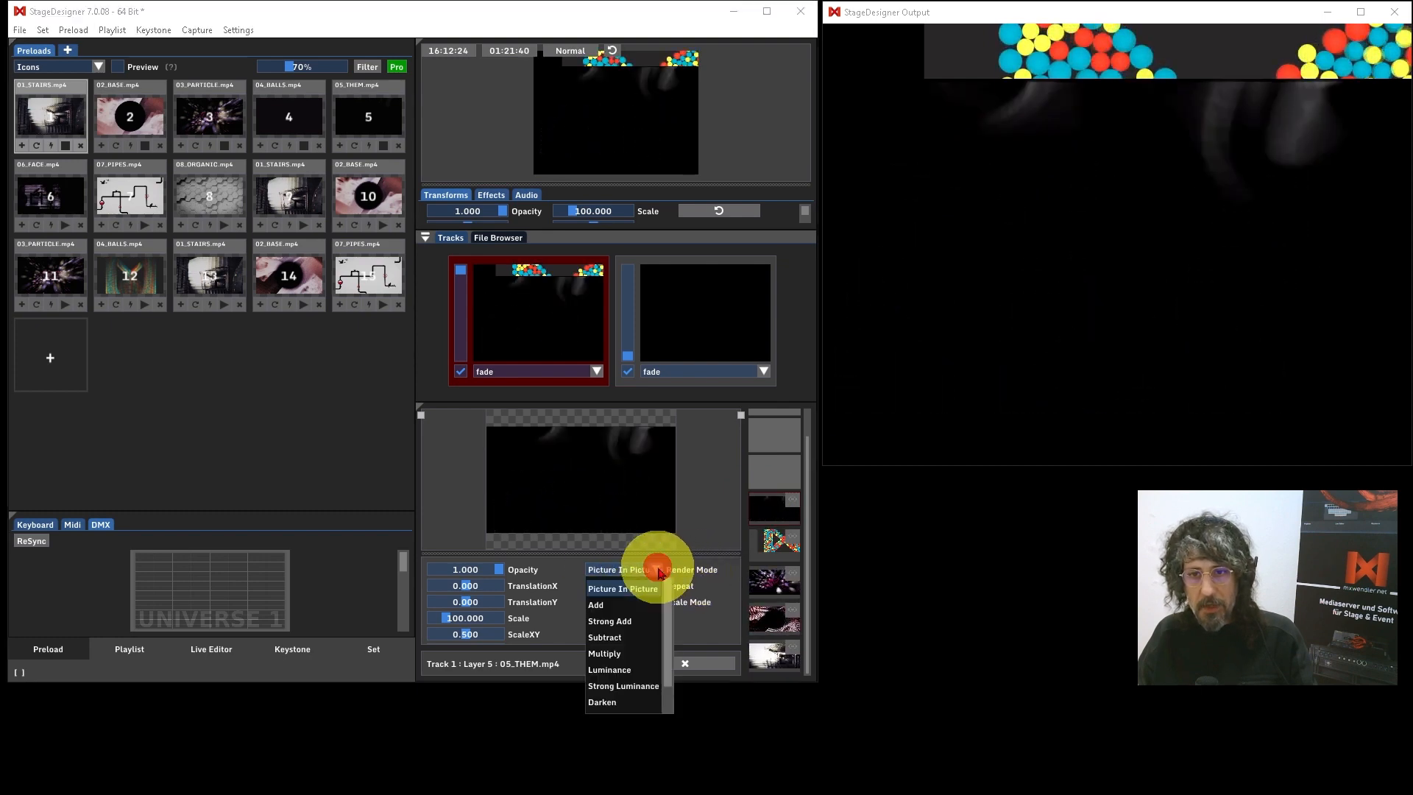
left_click(602, 606)
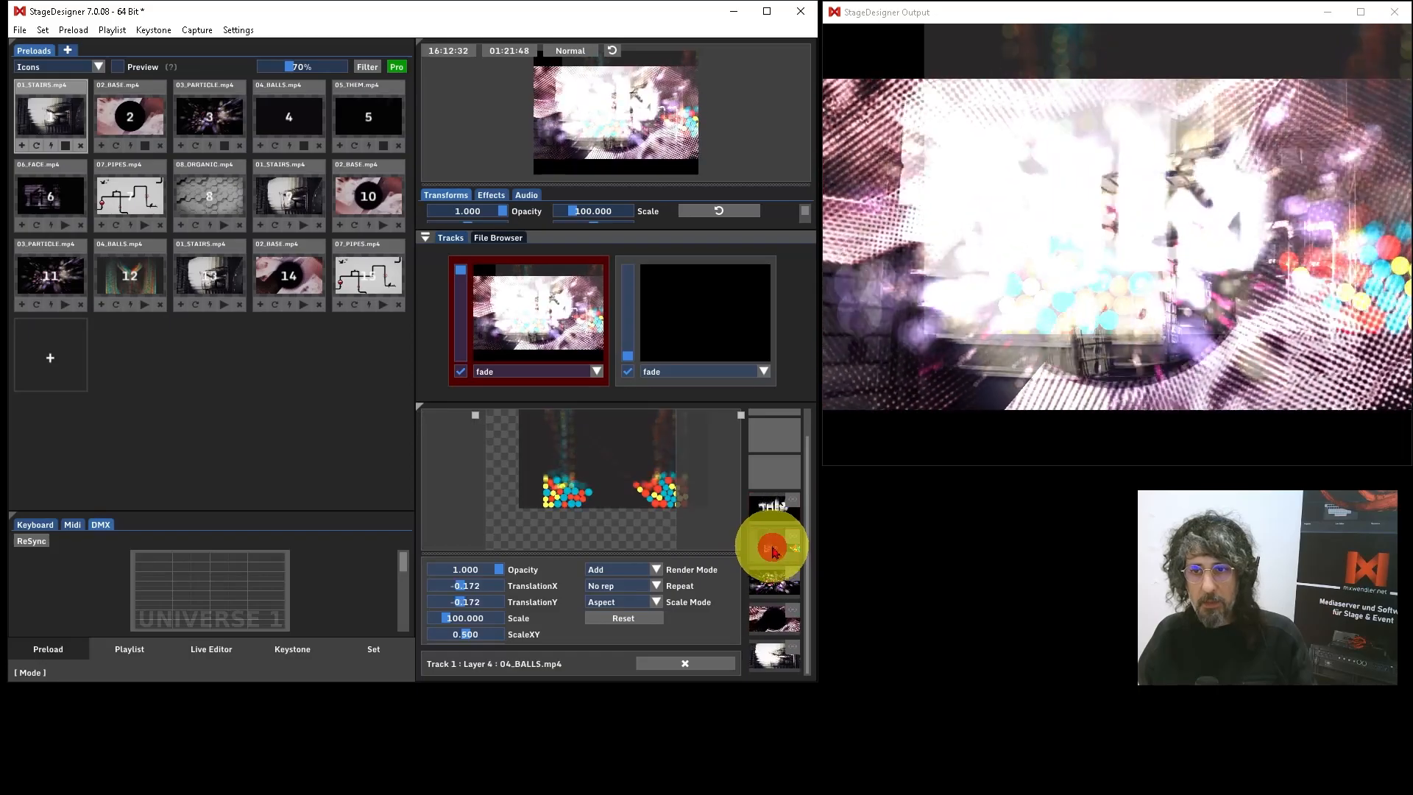
Review the render modes offered for the 04_BALLS layer, keeping Add, and go through the lower layers of track 1.
left_click(657, 570)
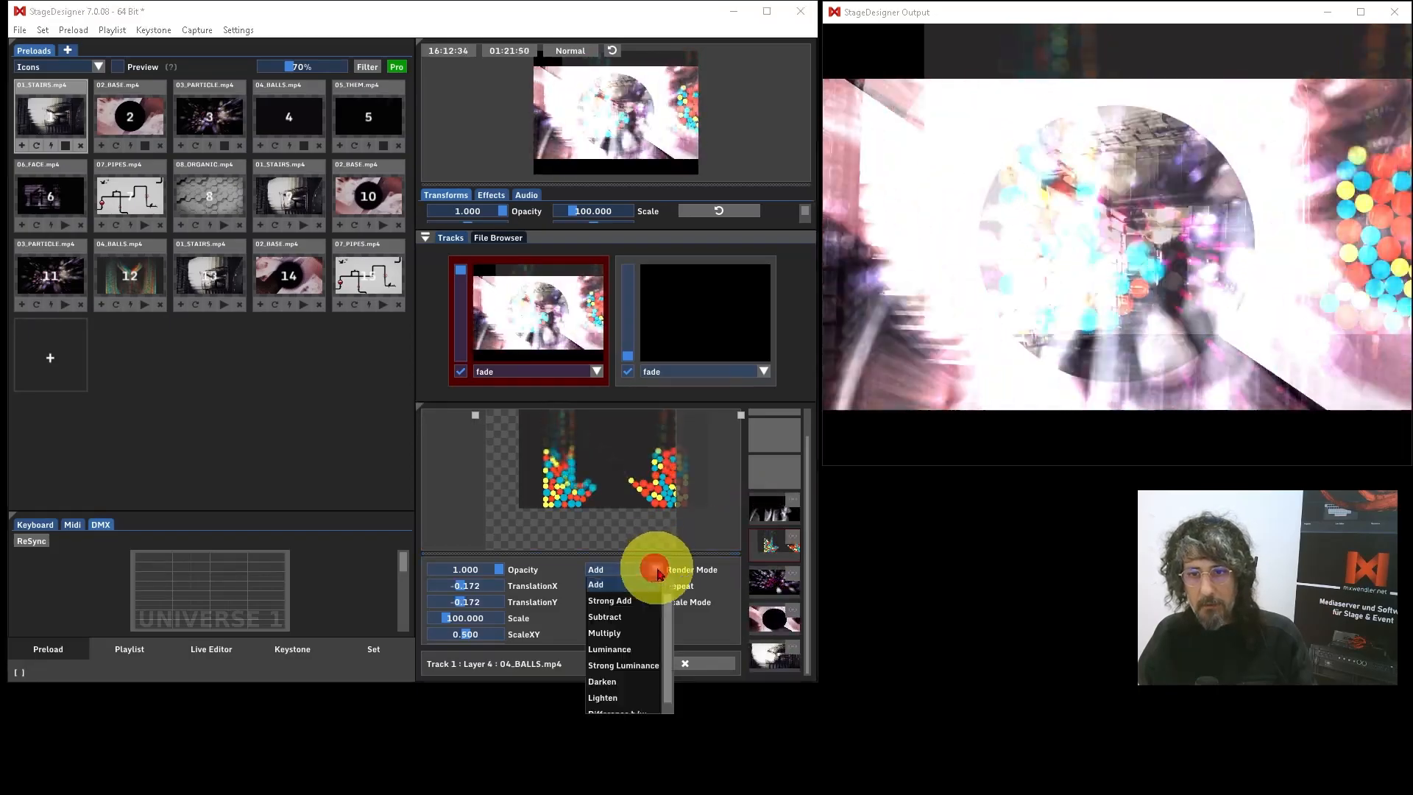
left_click(652, 569)
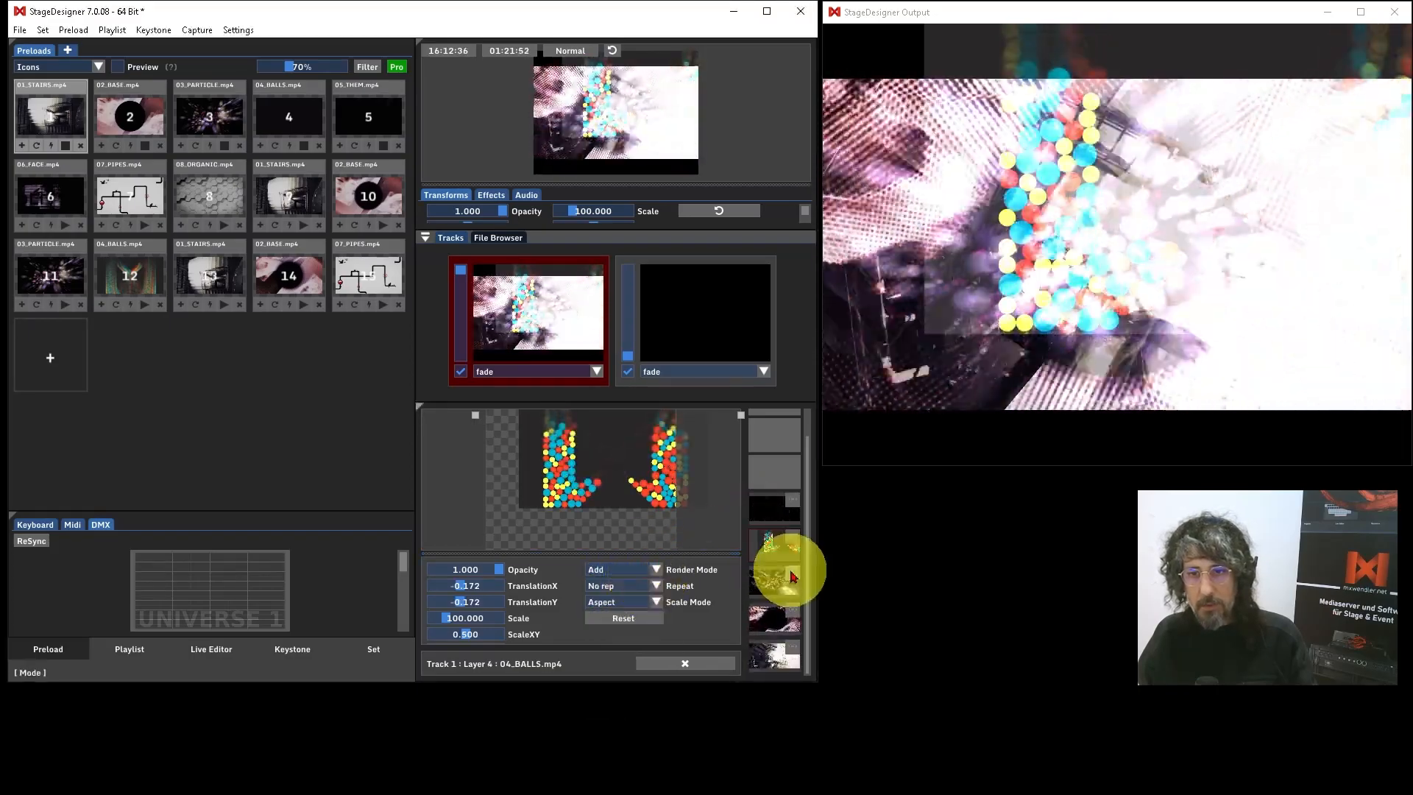
left_click(766, 581)
left_click(766, 616)
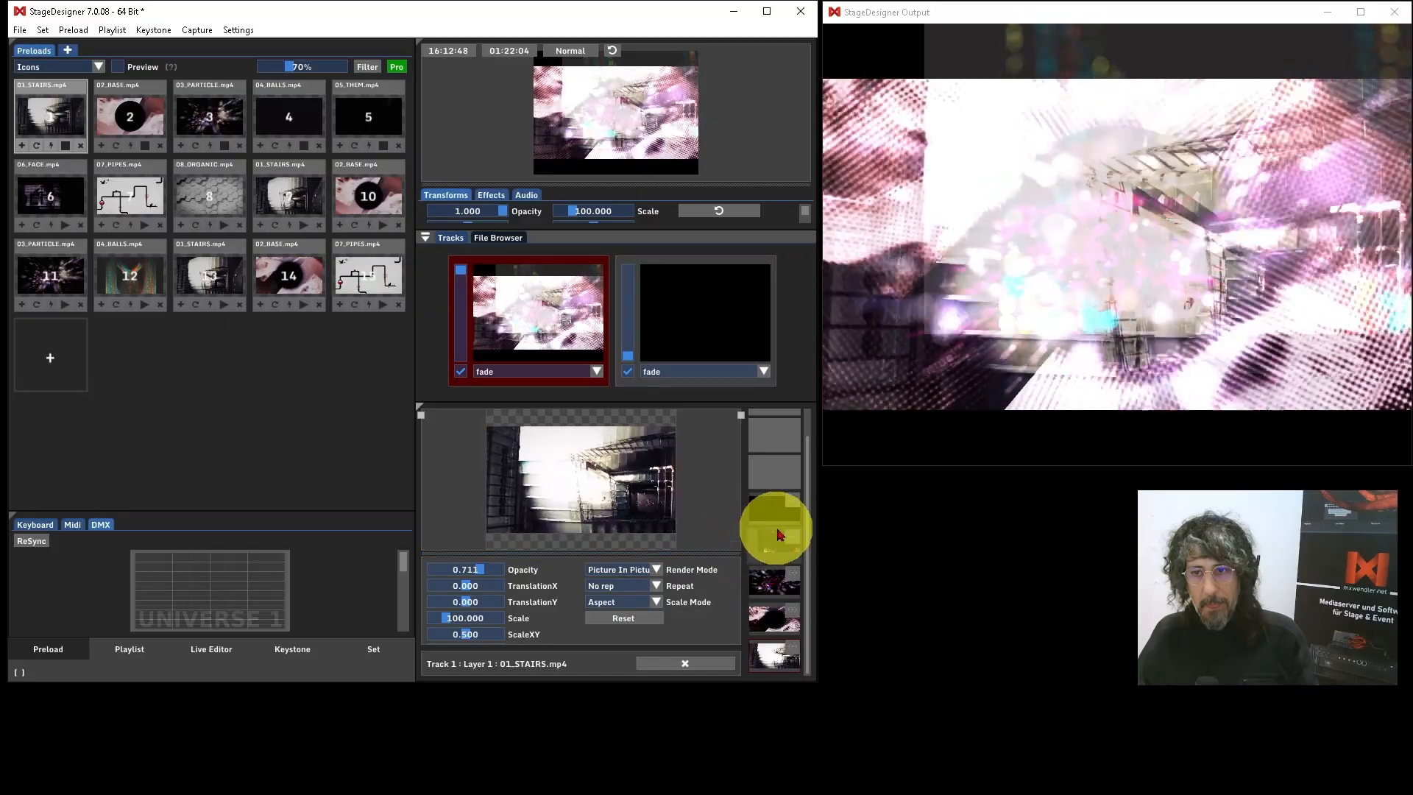
Link the layers of track 1 and, with 01_STAIRS selected, adjust opacity to 0.822, TranslationX to 0.267 and TranslationY to 0.222.
left_click(793, 500)
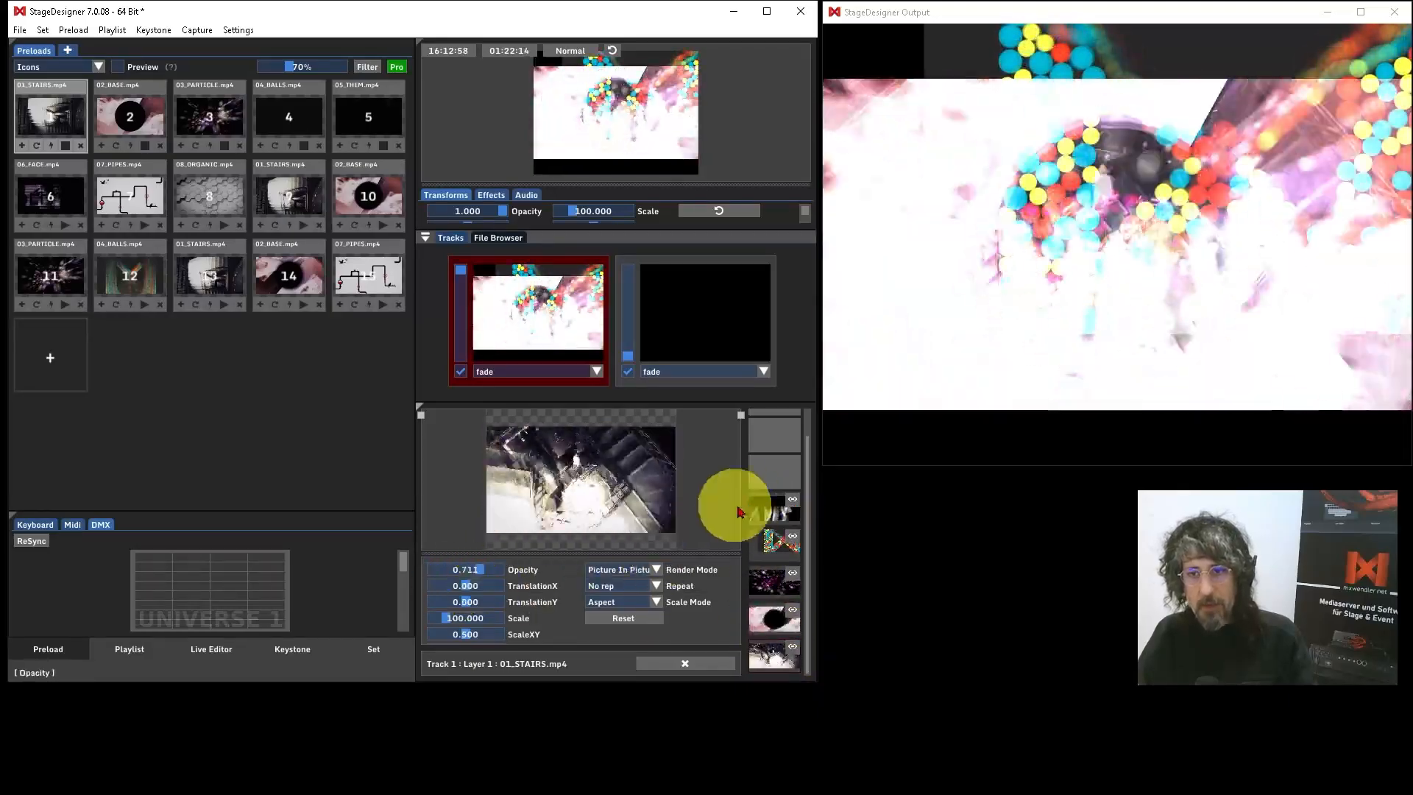
left_click_drag(479, 571, 474, 605)
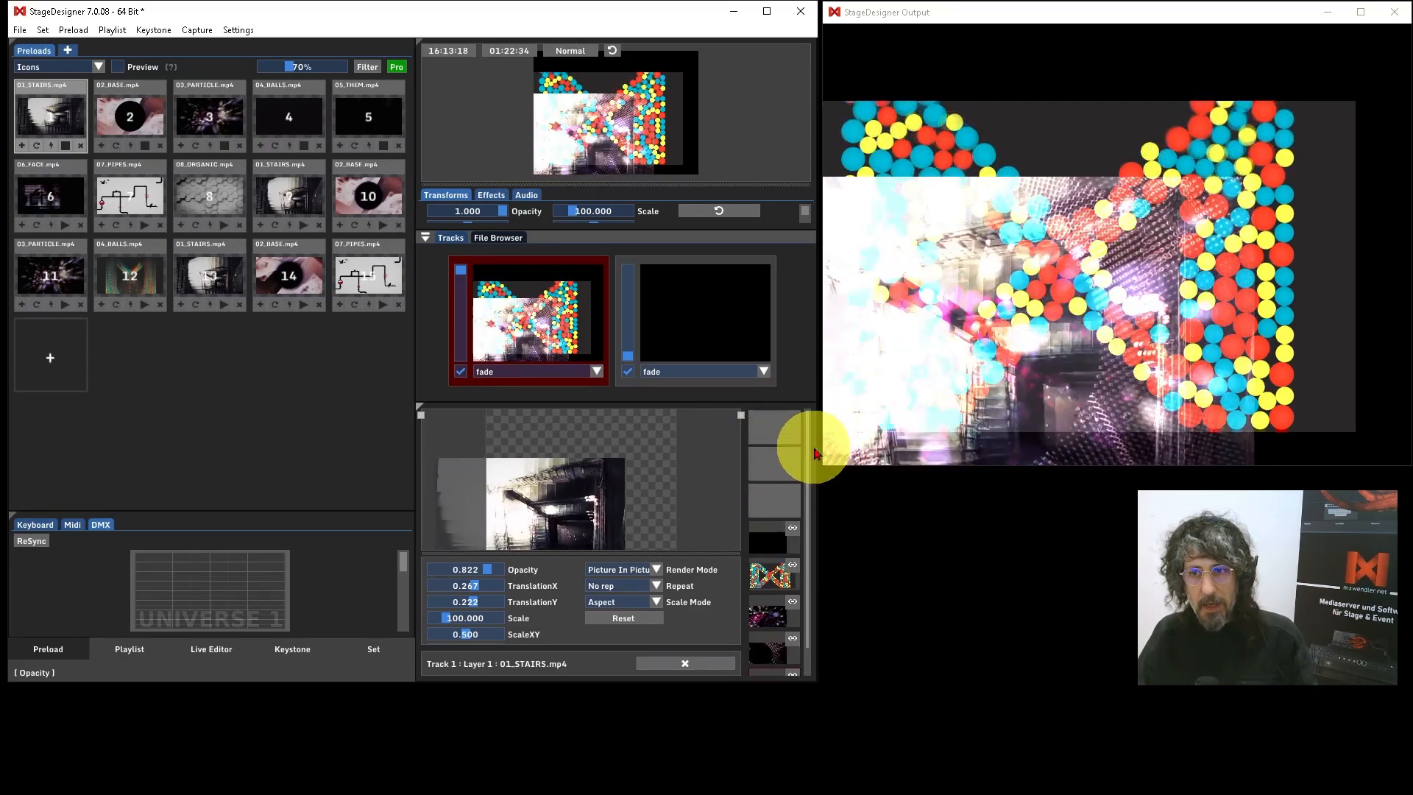
In the Windows - Misc track settings, set the default track count to 4 and the layers per track to 16.
left_click(237, 30)
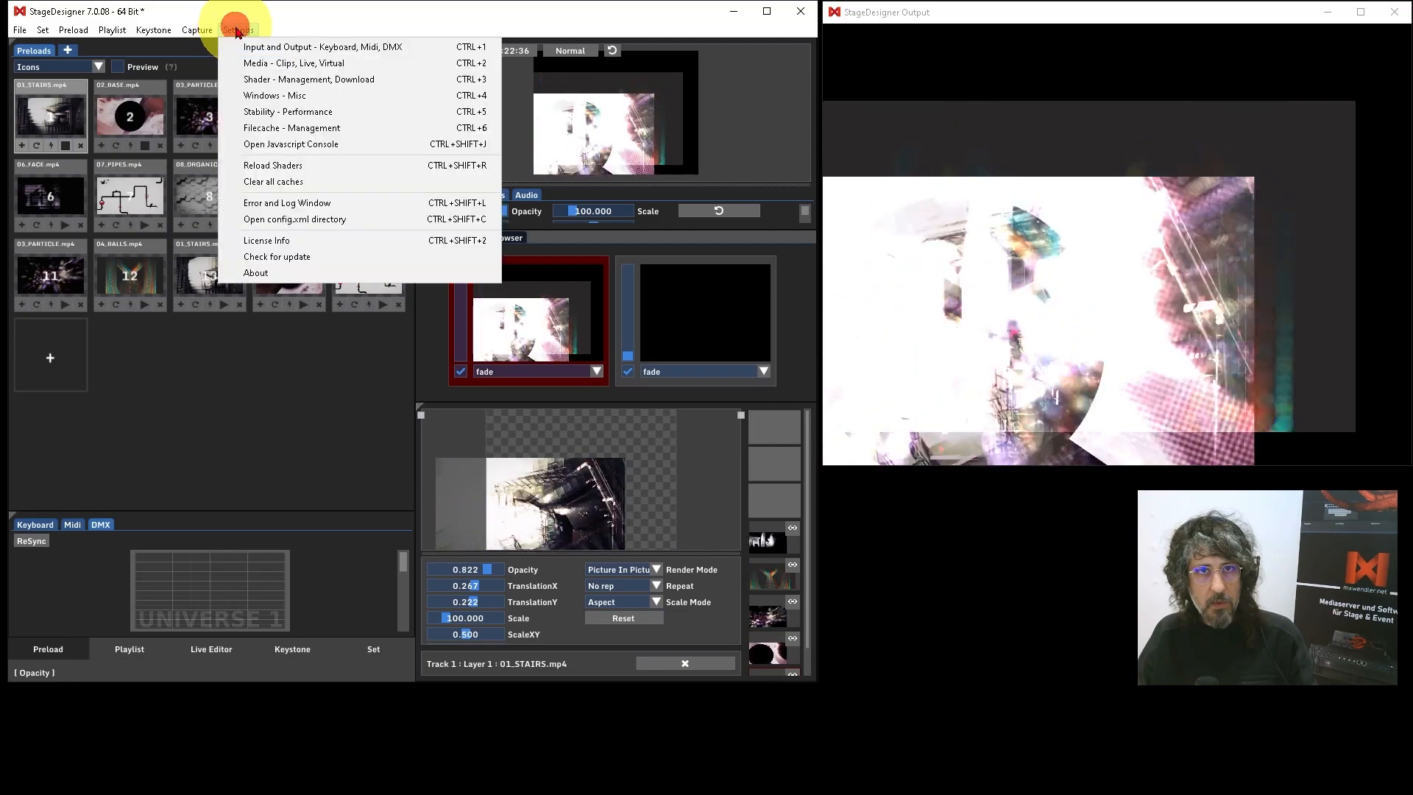
left_click(286, 95)
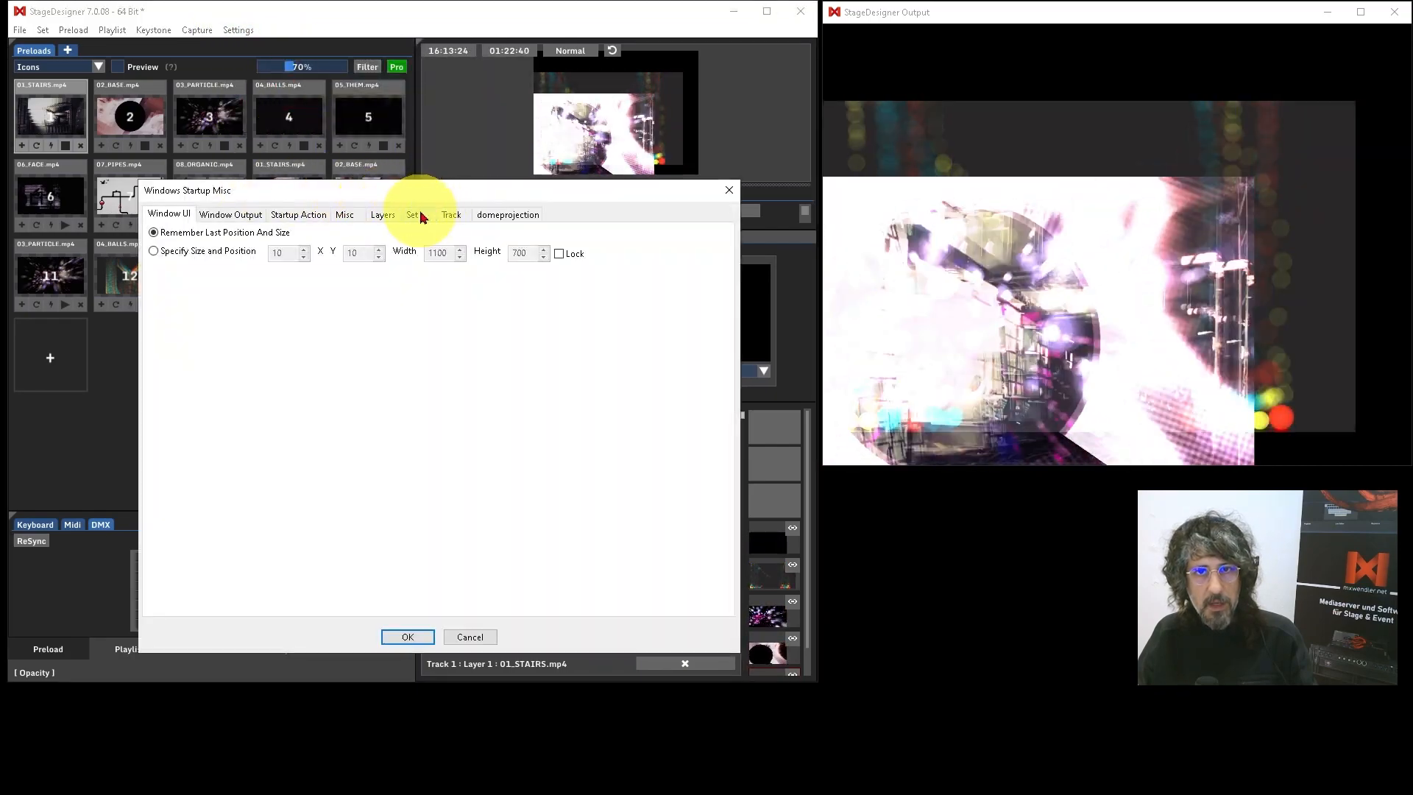
left_click(453, 215)
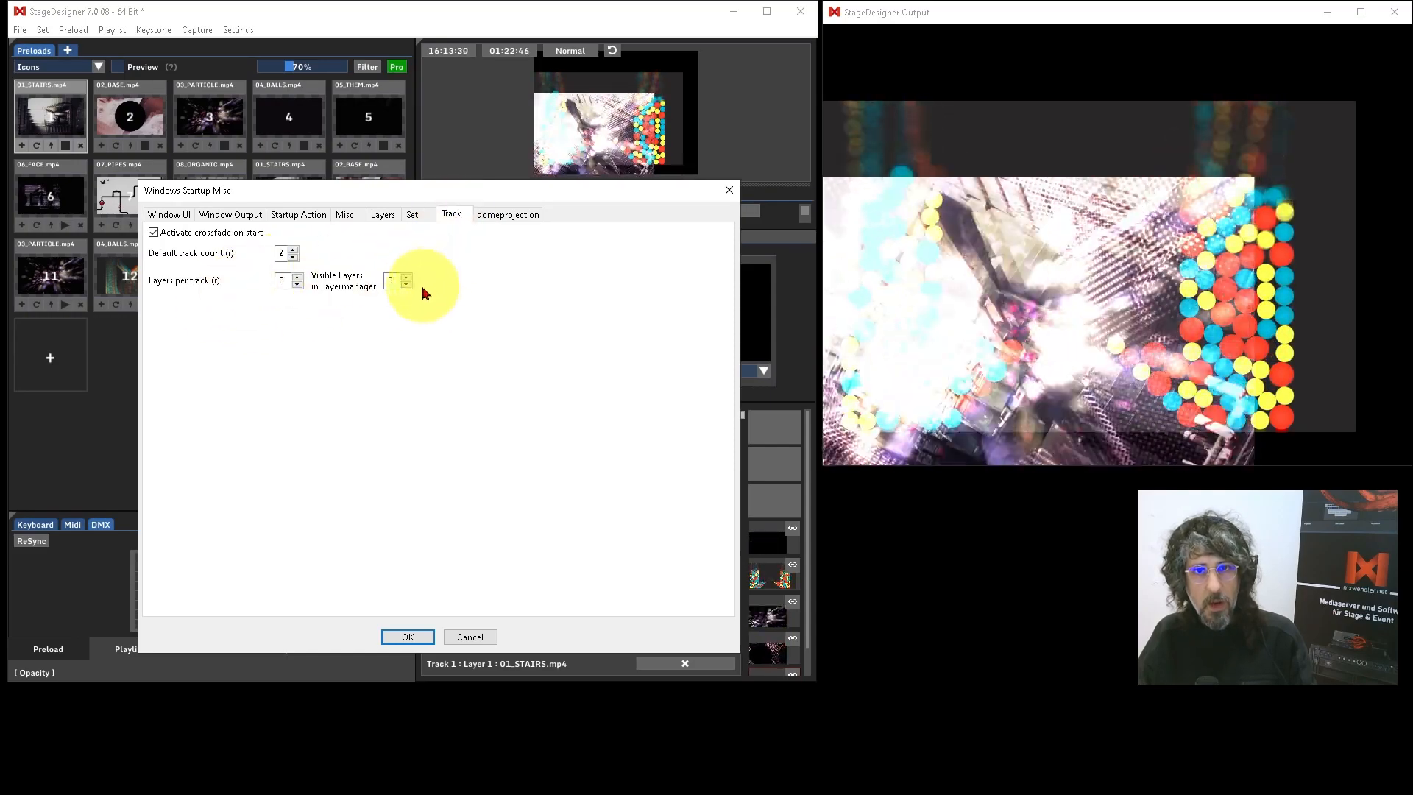
left_click_drag(393, 198, 343, 157)
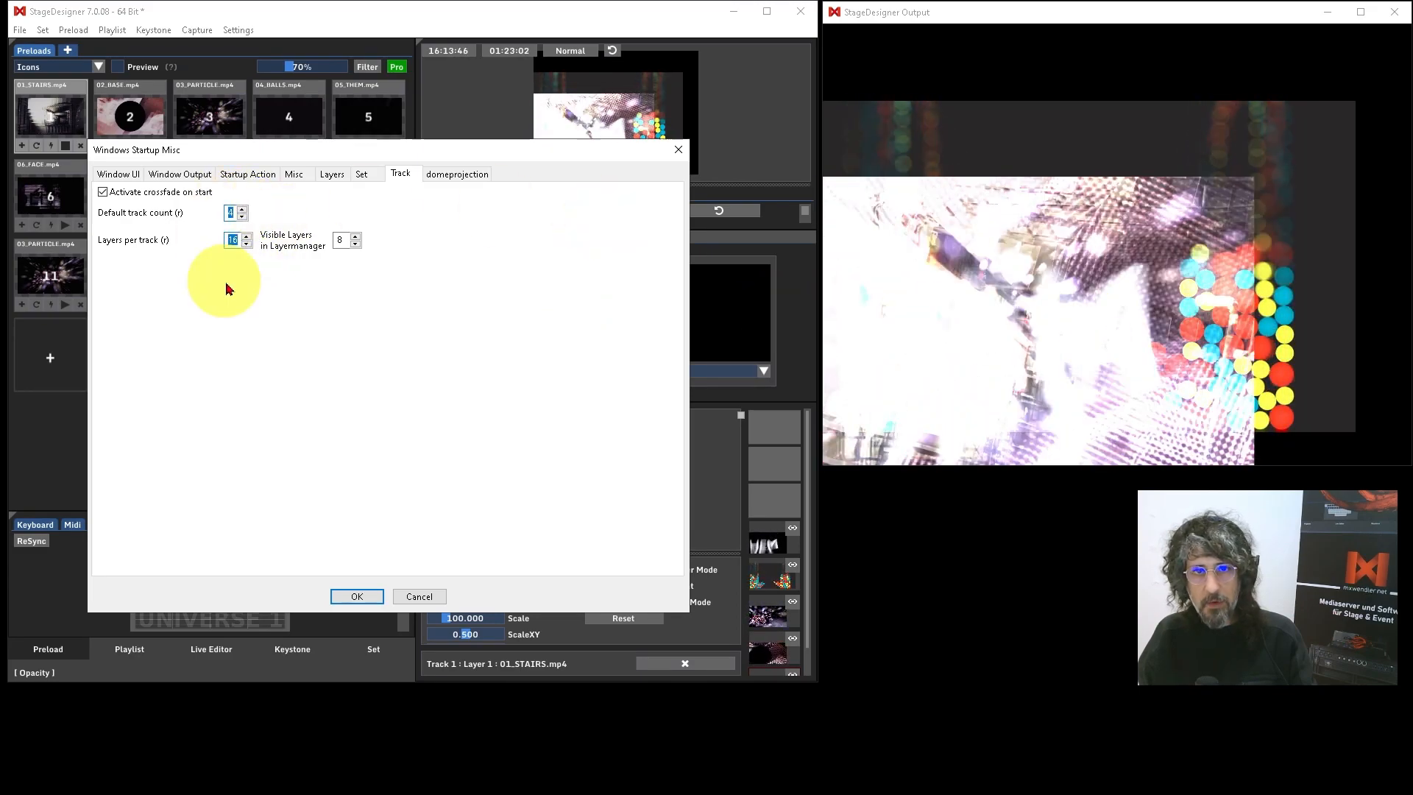
Set the visible layers in the layer manager to 16 and apply the track settings.
left_click(356, 236)
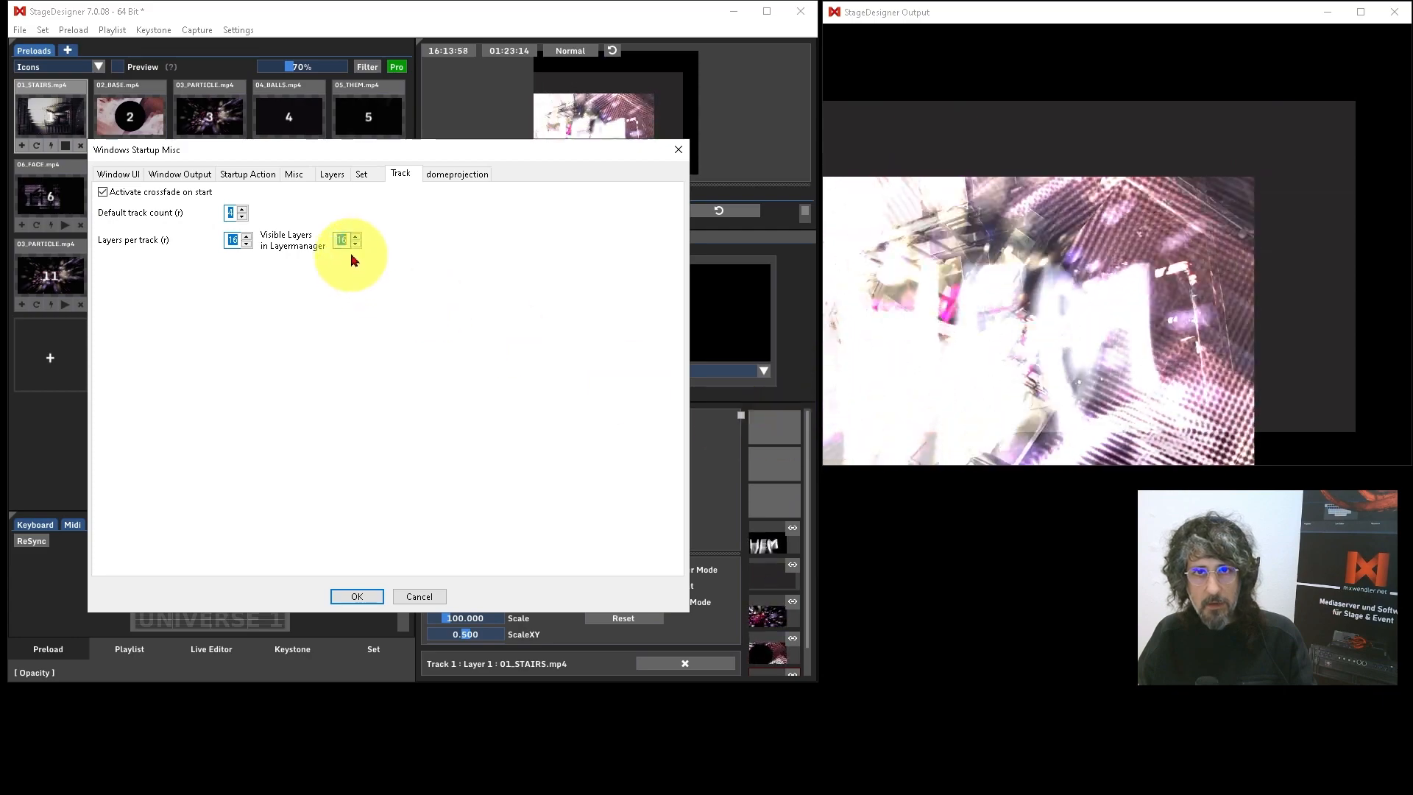
mouse_move(808, 444)
left_mouse_down()
mouse_move(811, 504)
mouse_move(808, 403)
left_mouse_up()
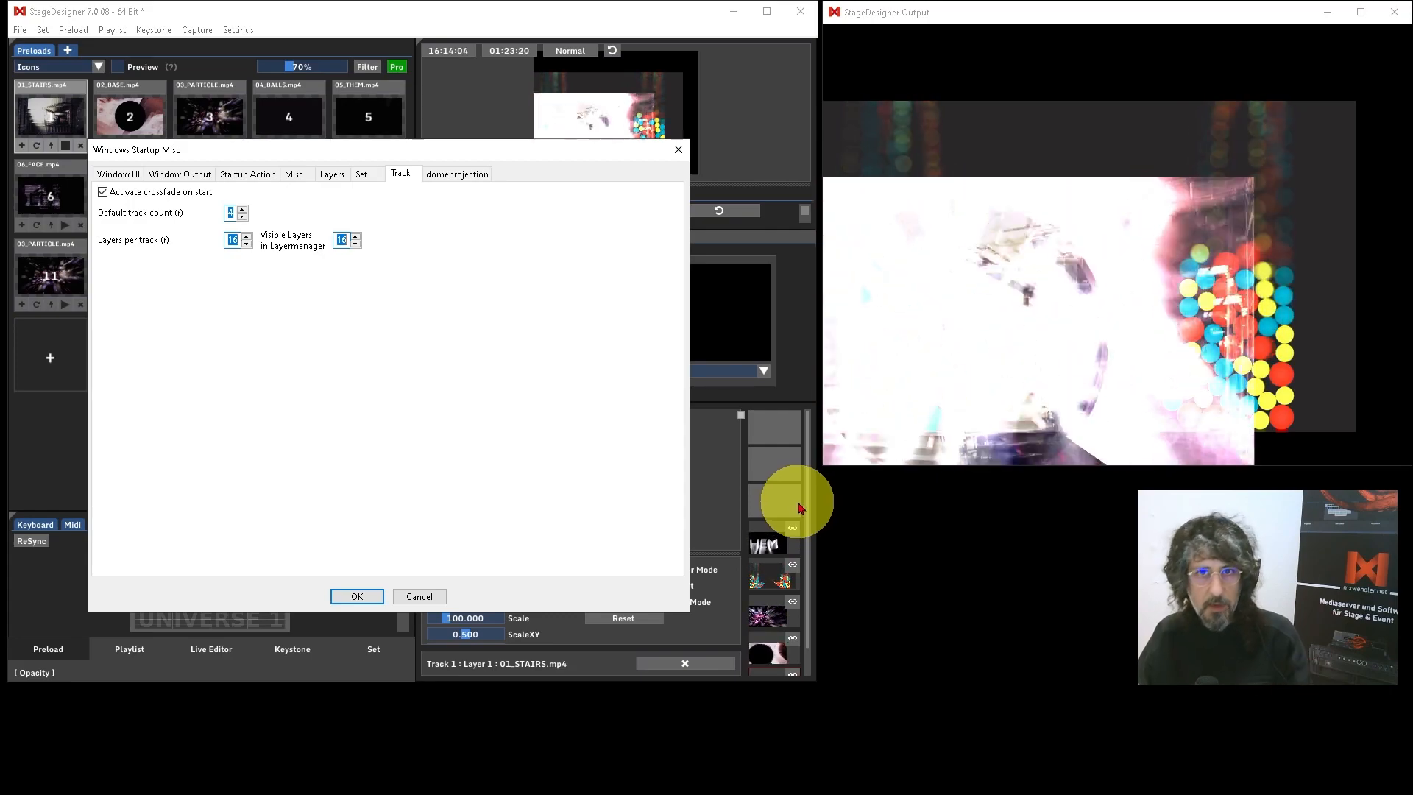
left_click(309, 261)
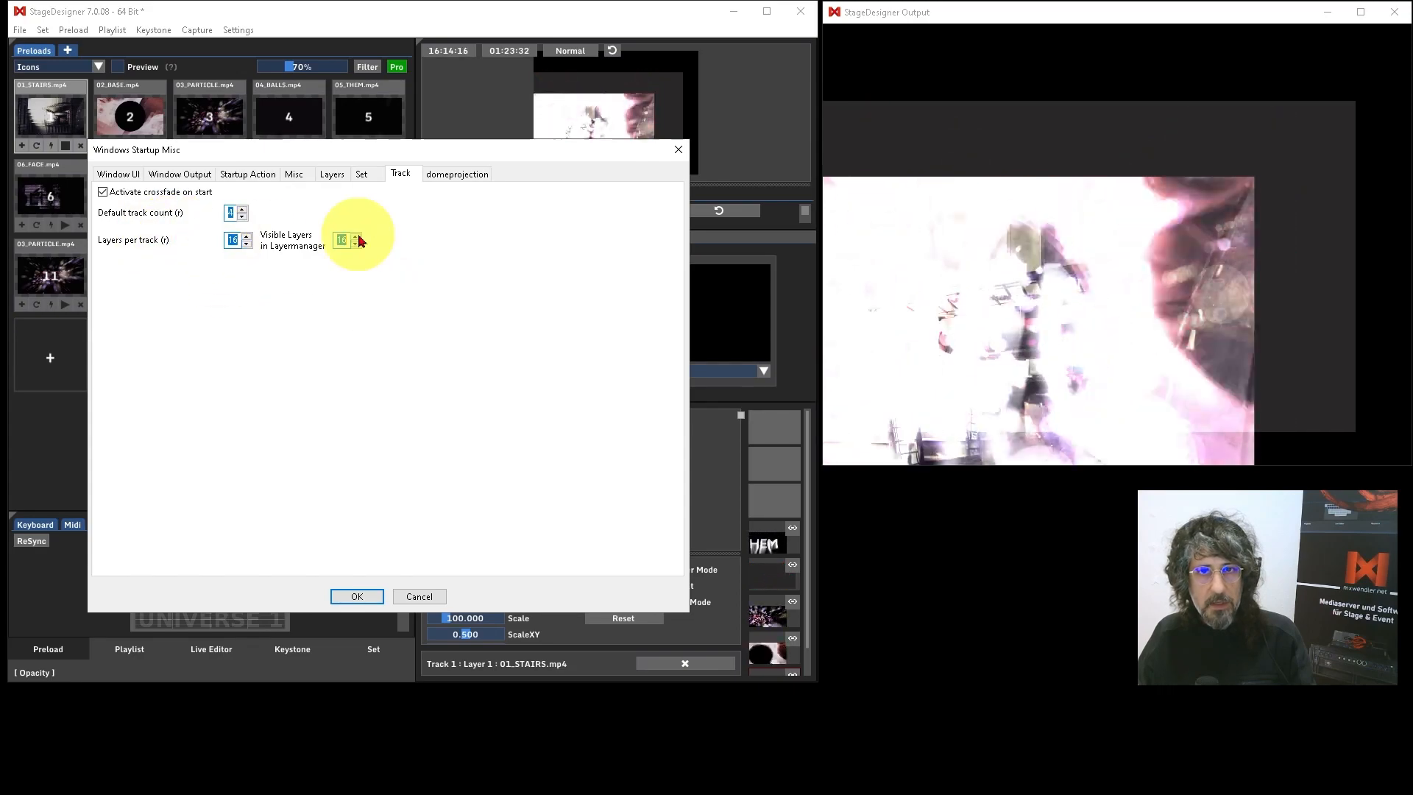
left_click_drag(504, 152, 552, 154)
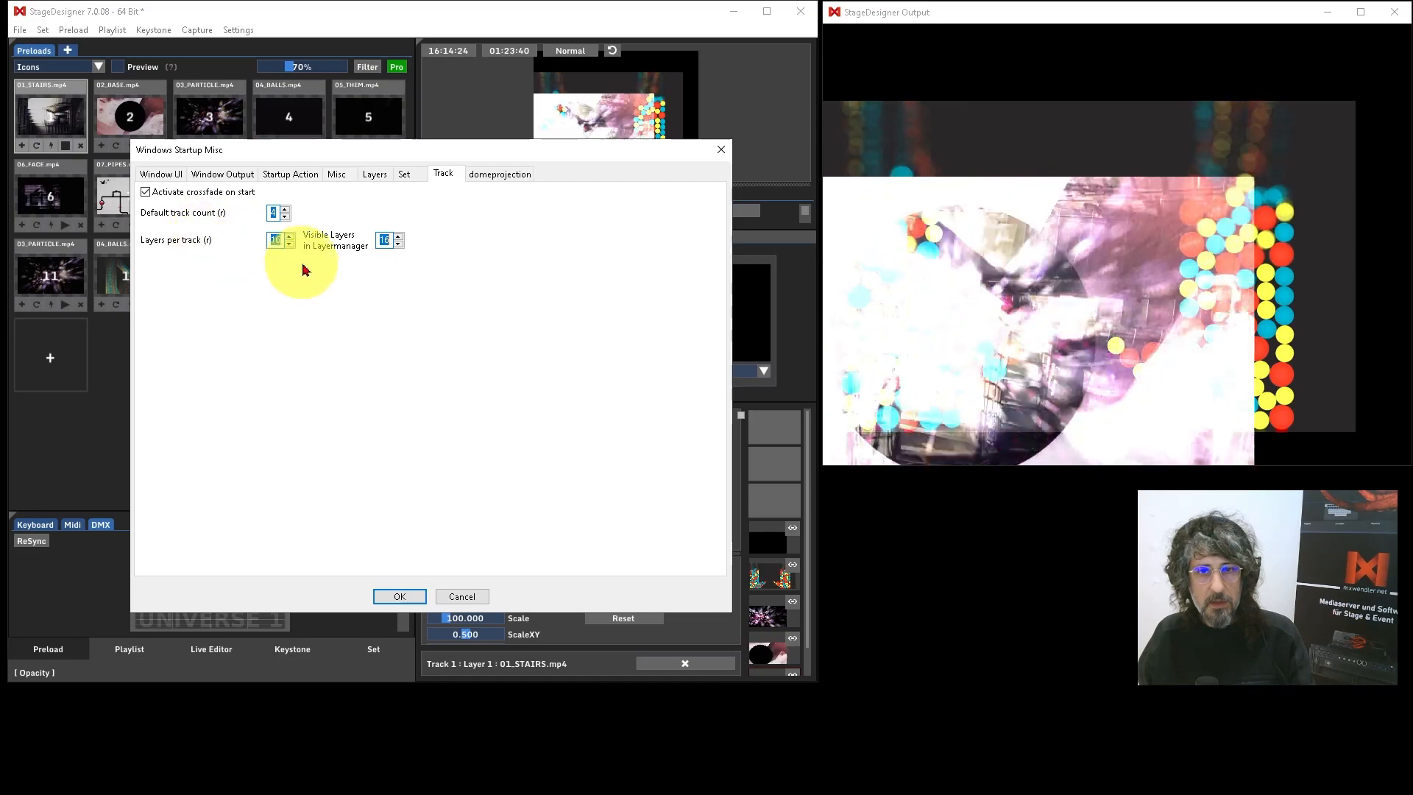
left_click(400, 596)
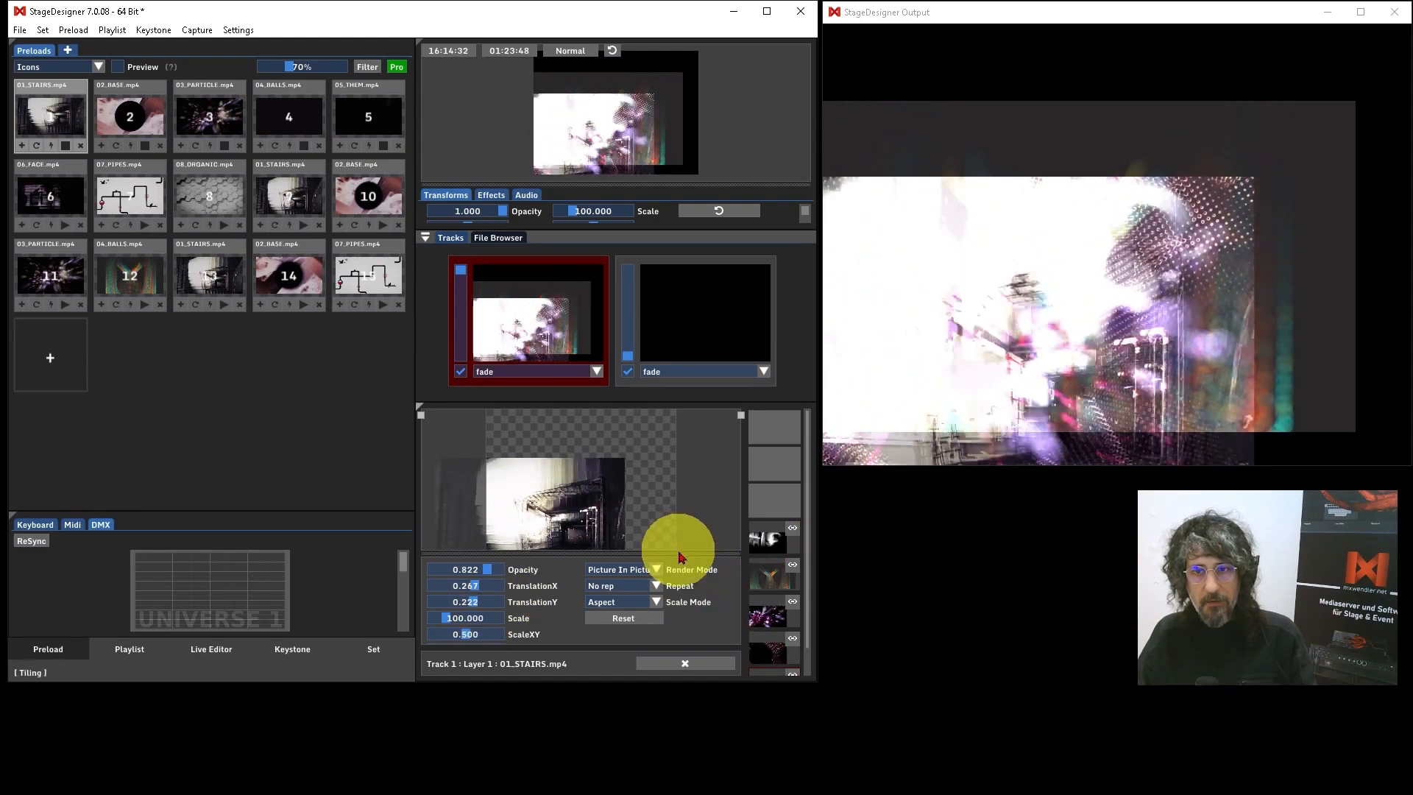
Enlarge the layer properties area to reveal the Rotation parameter, and select the 04_BALLS layer on track 1.
left_click_drag(679, 554, 681, 522)
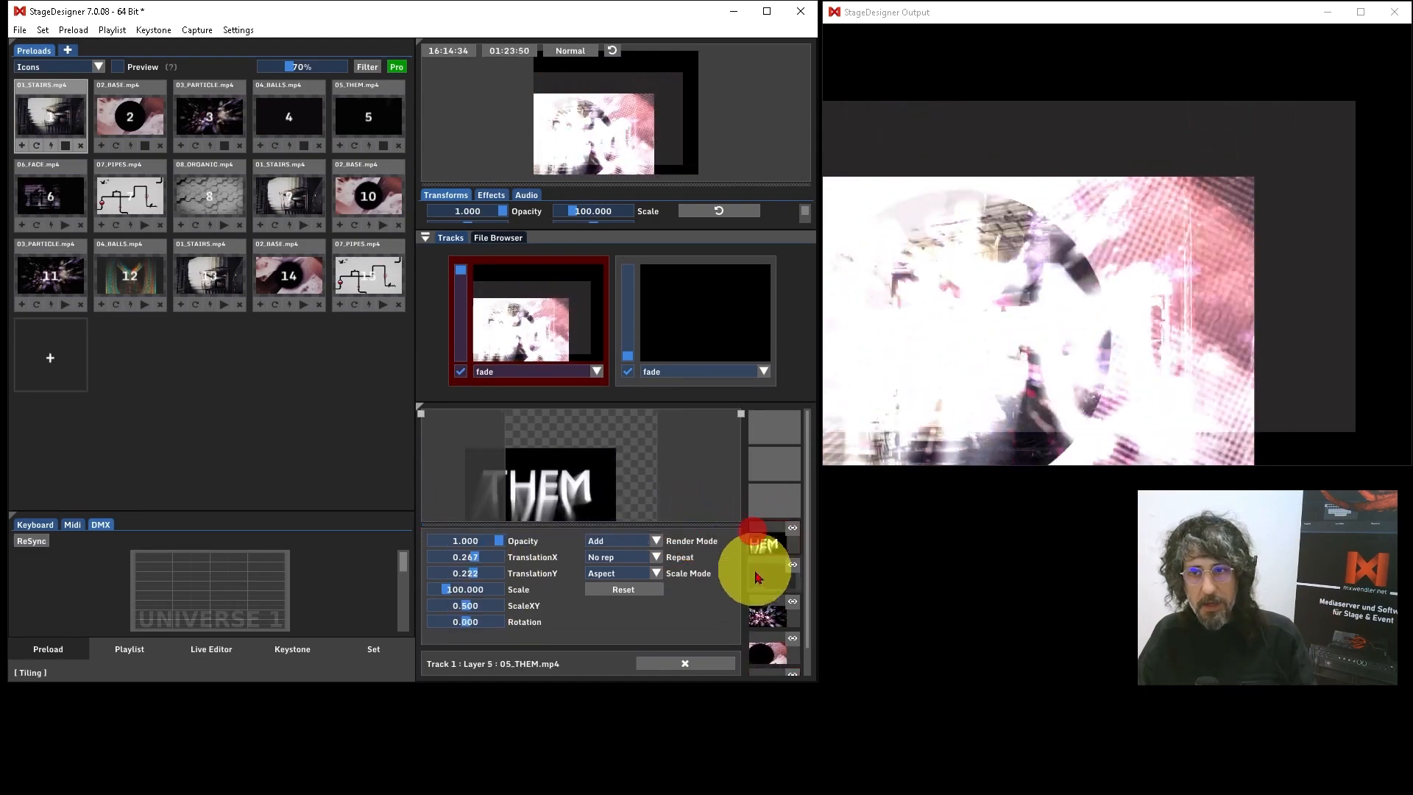
left_click(758, 579)
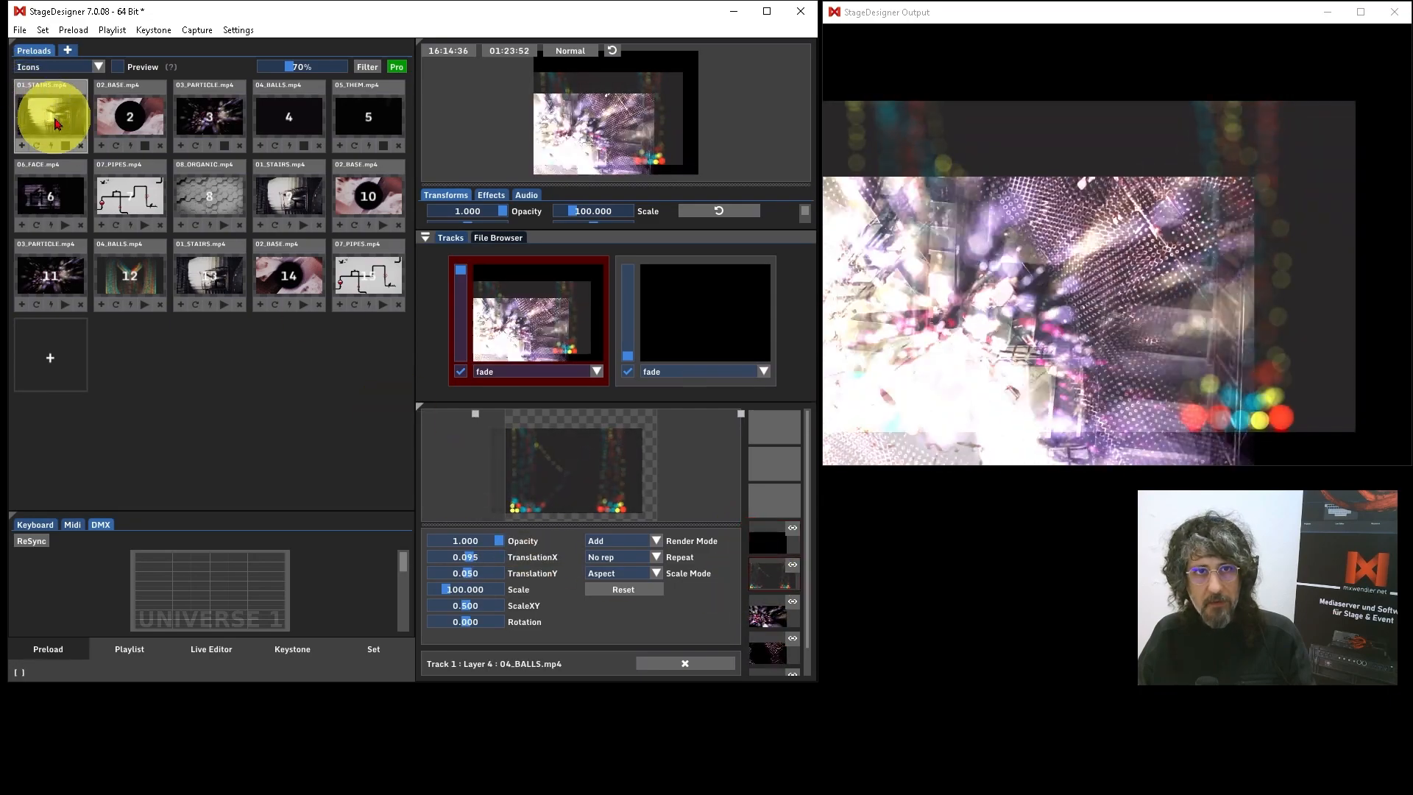
Examine the translation parameters in the settings of preload 1, then close them unchanged.
double_click(57, 124)
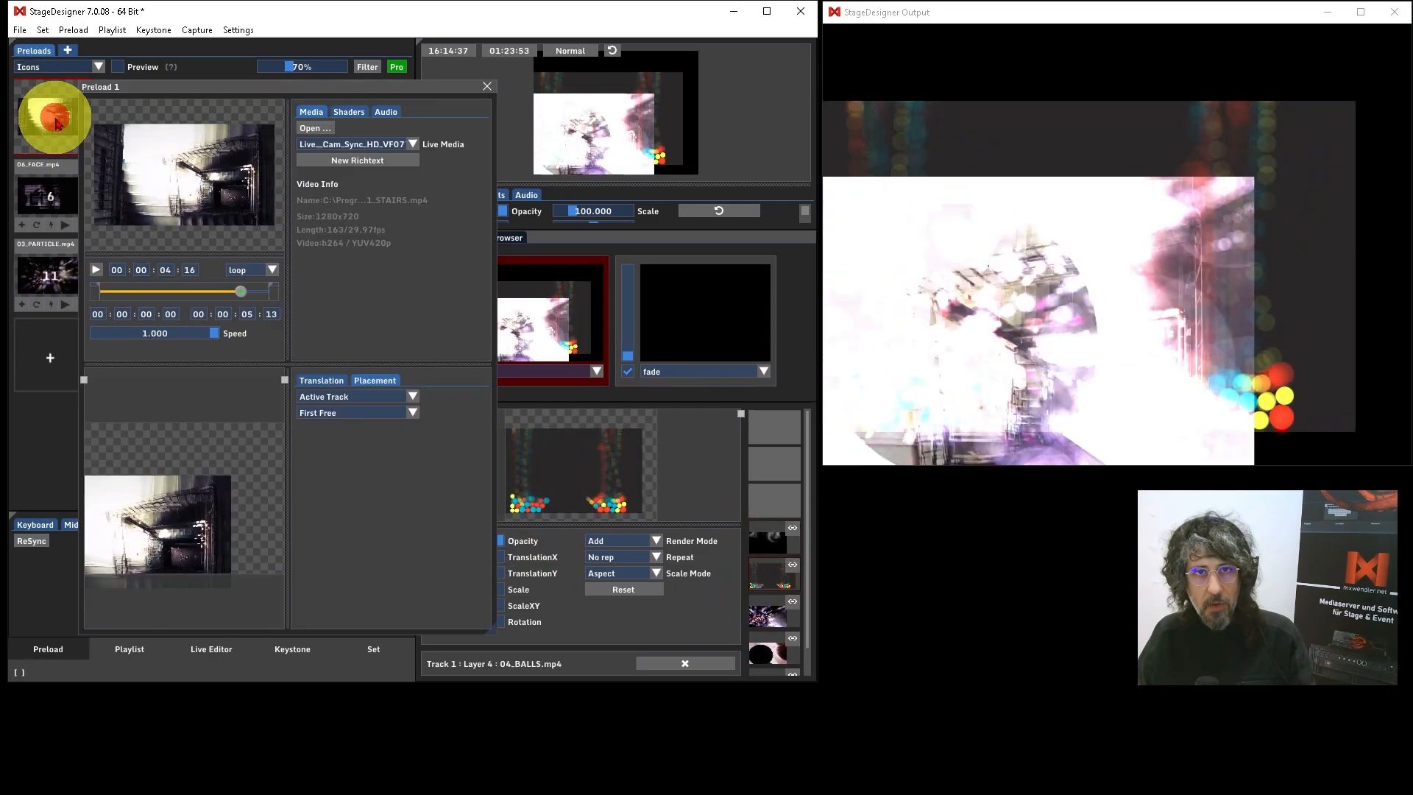
left_click(333, 380)
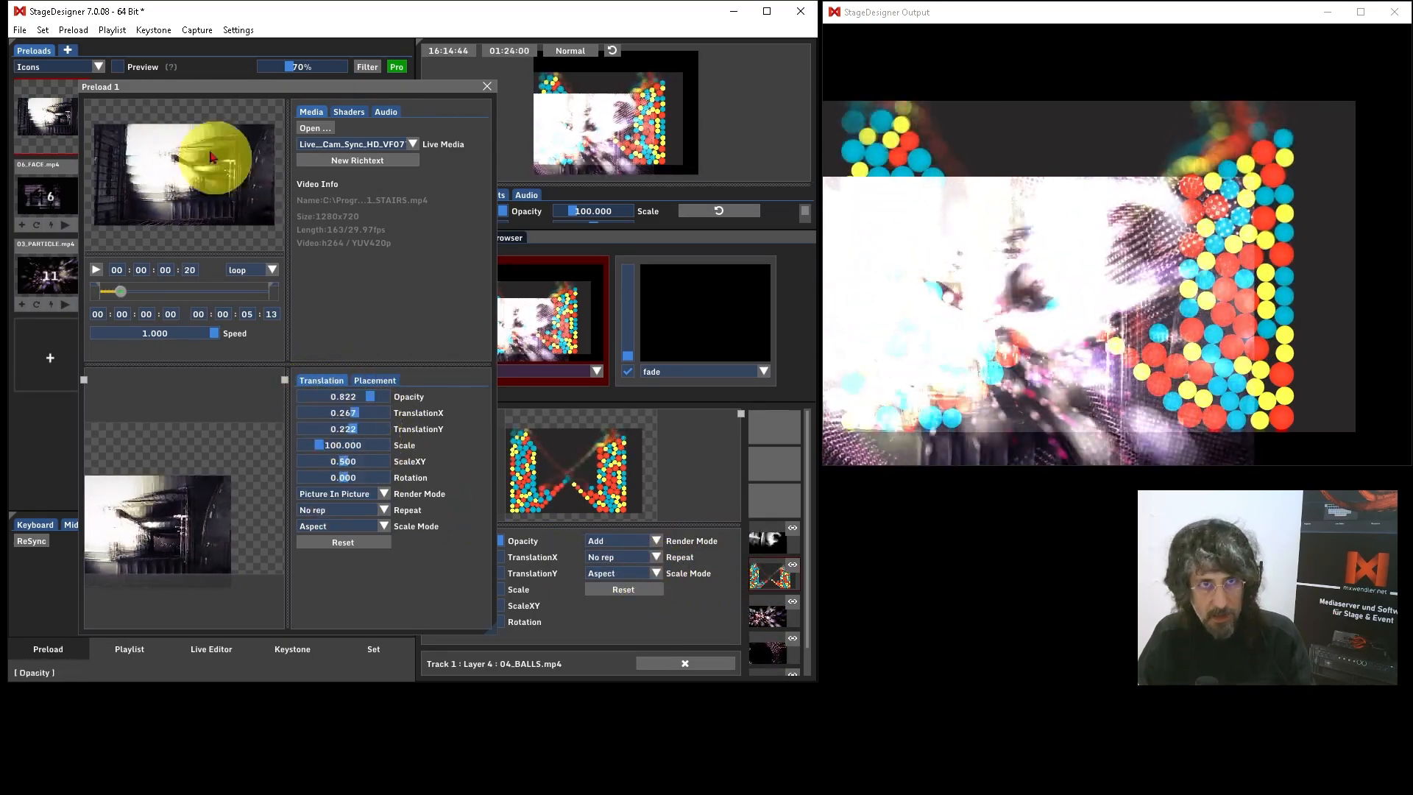
left_click(488, 85)
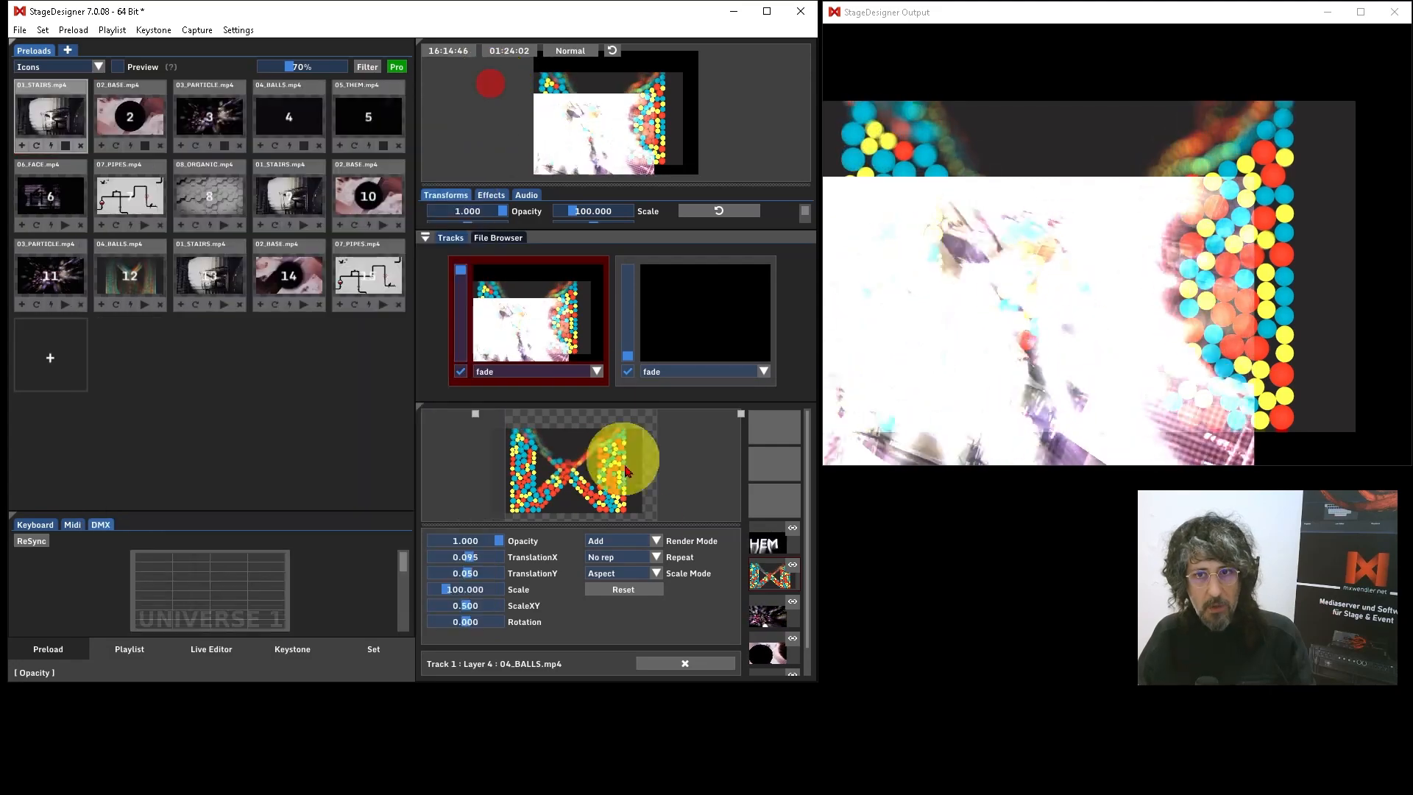
Scale the linked layers down from the 04_BALLS preview to a scale of about 80.4, and enlarge the layer preview area slightly.
left_click_drag(740, 414, 683, 437)
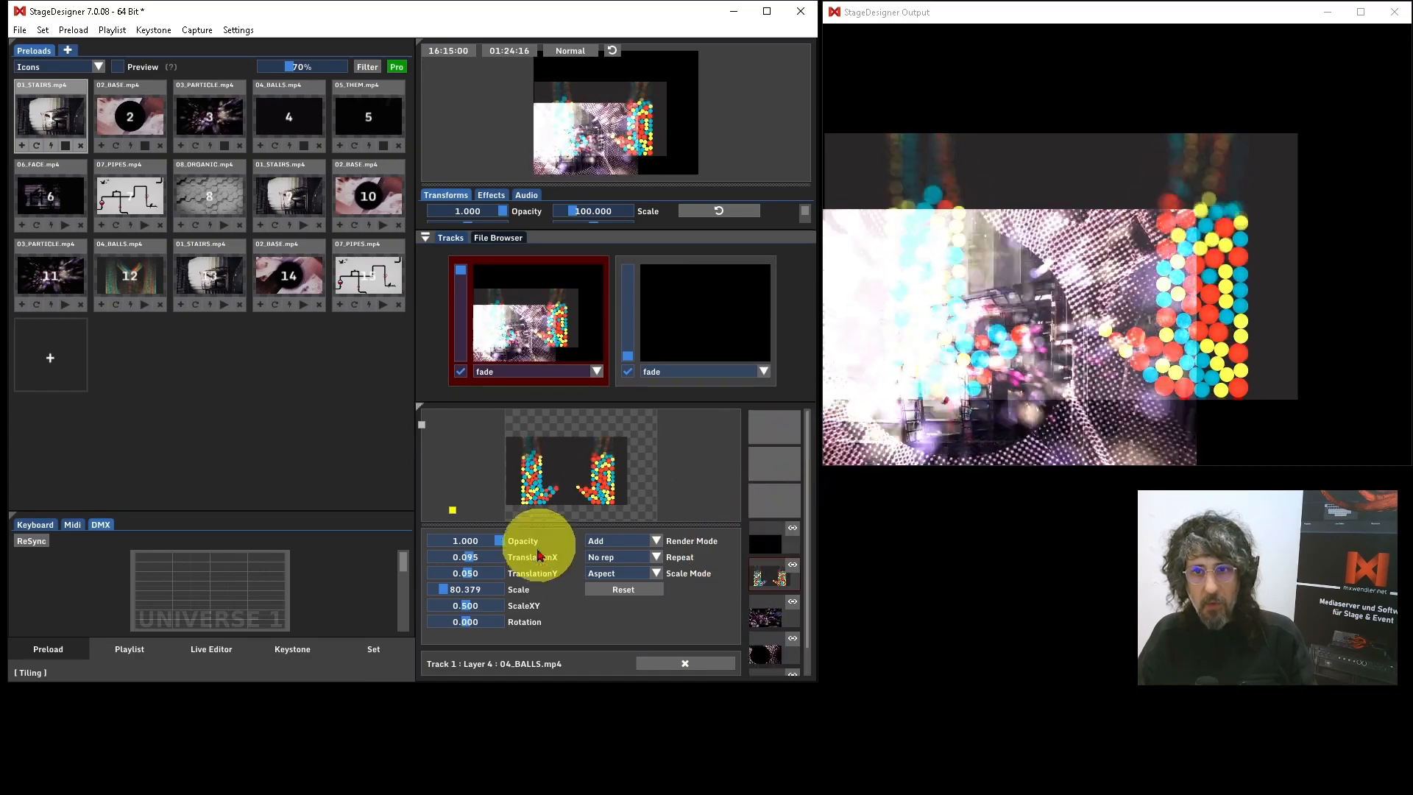
mouse_move(588, 525)
left_mouse_down()
mouse_move(587, 558)
mouse_move(588, 540)
left_mouse_up()
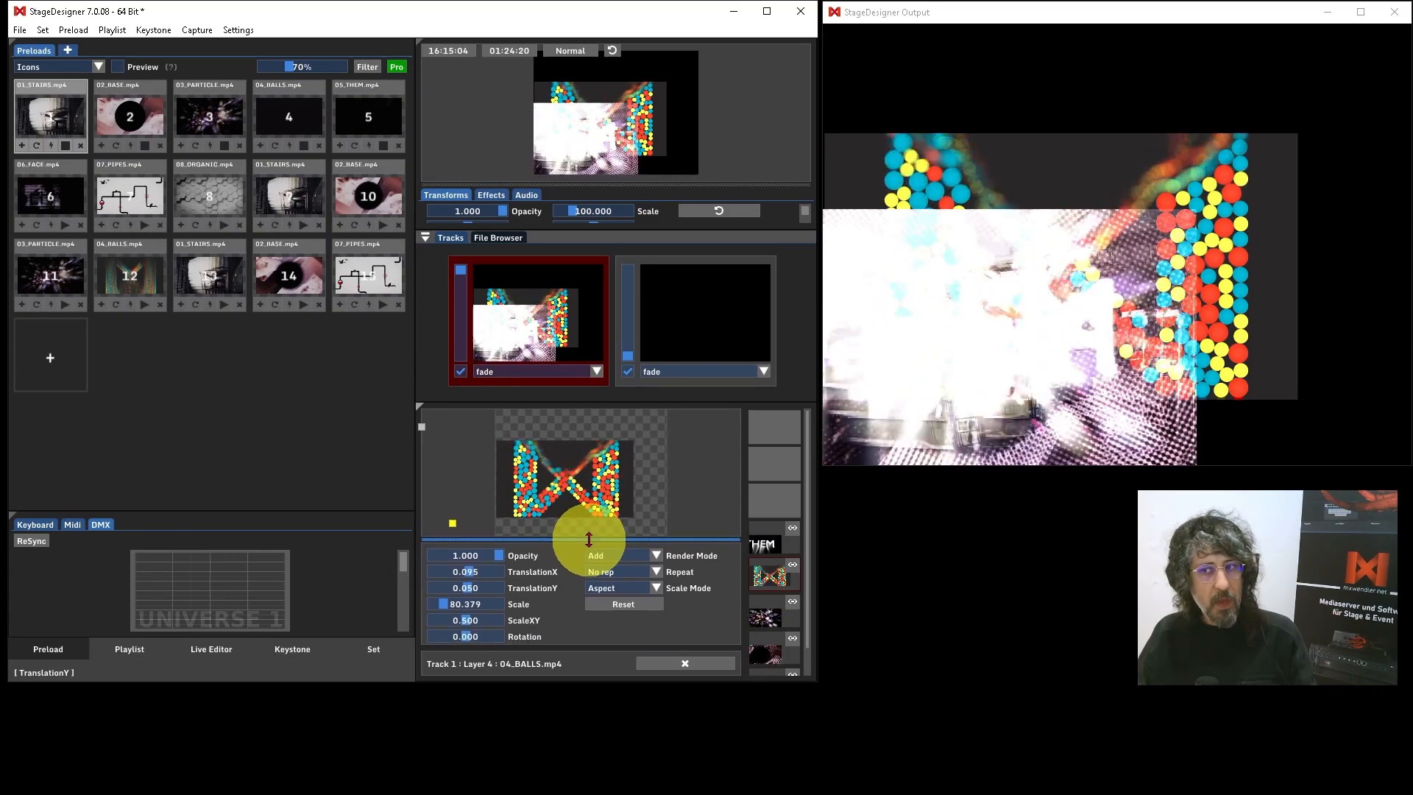